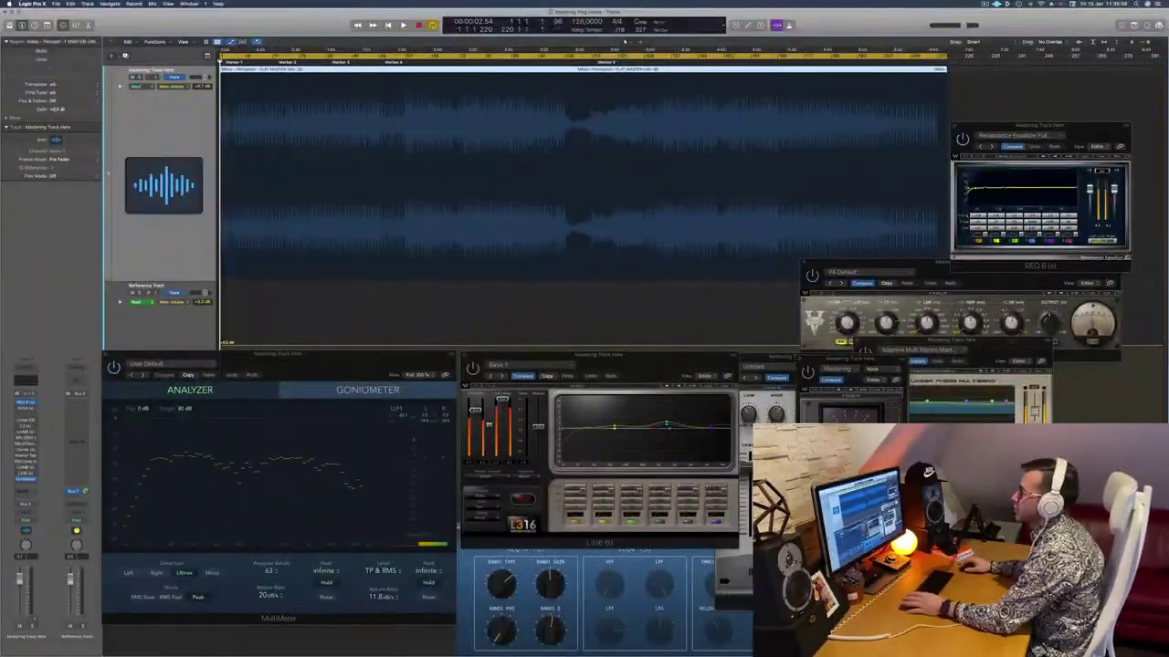
# - Play the mastering track from the beginning and audition the section from Marker 4 onward
pyautogui.press('space')
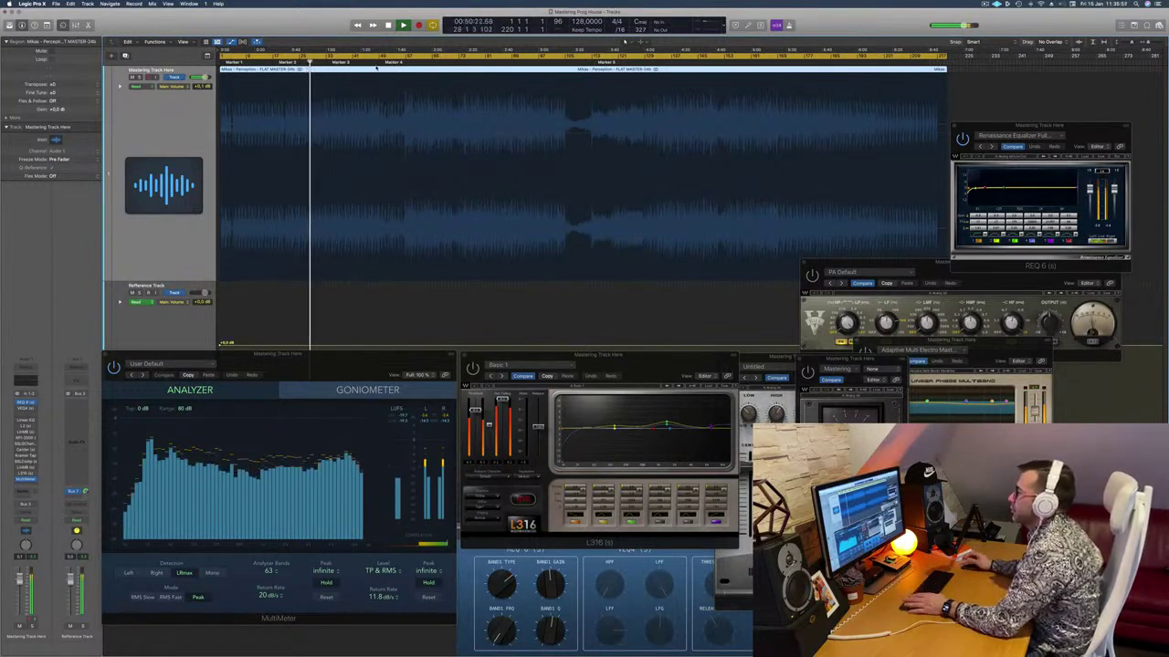
pyautogui.click(403, 61)
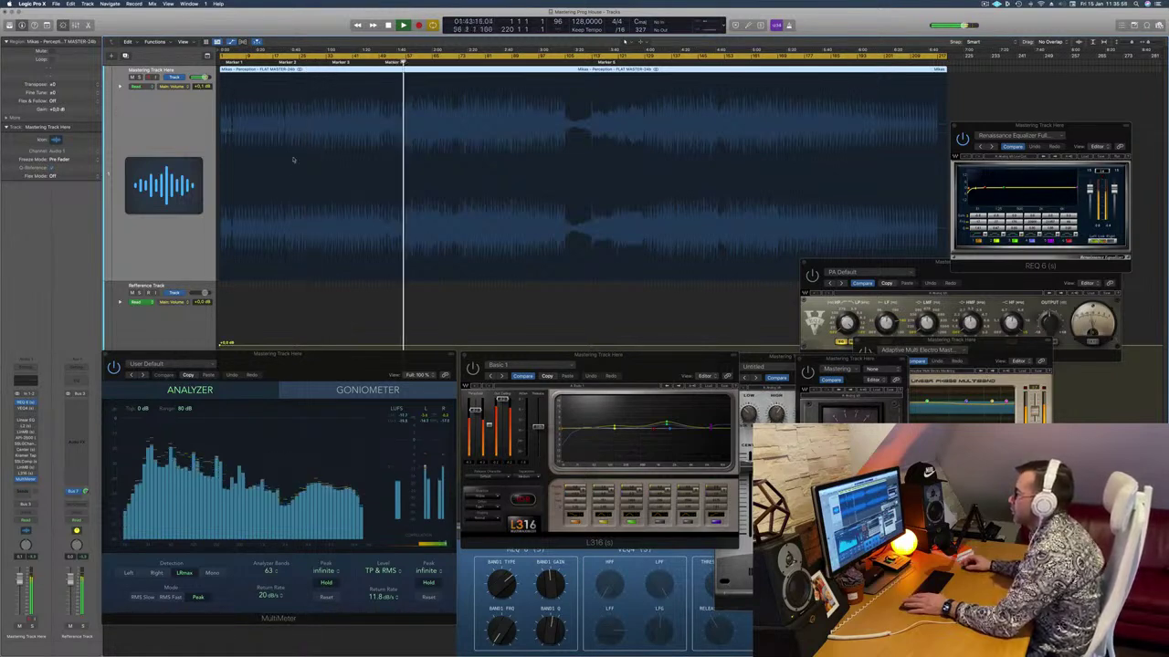
pyautogui.click(198, 138)
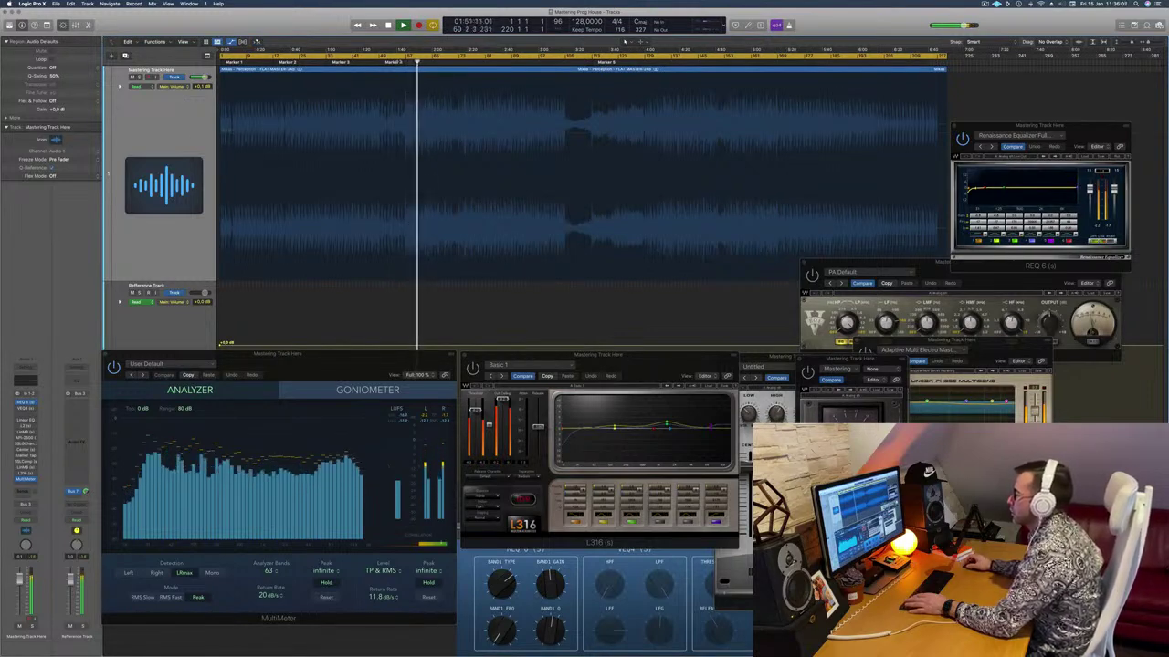
pyautogui.press(',')
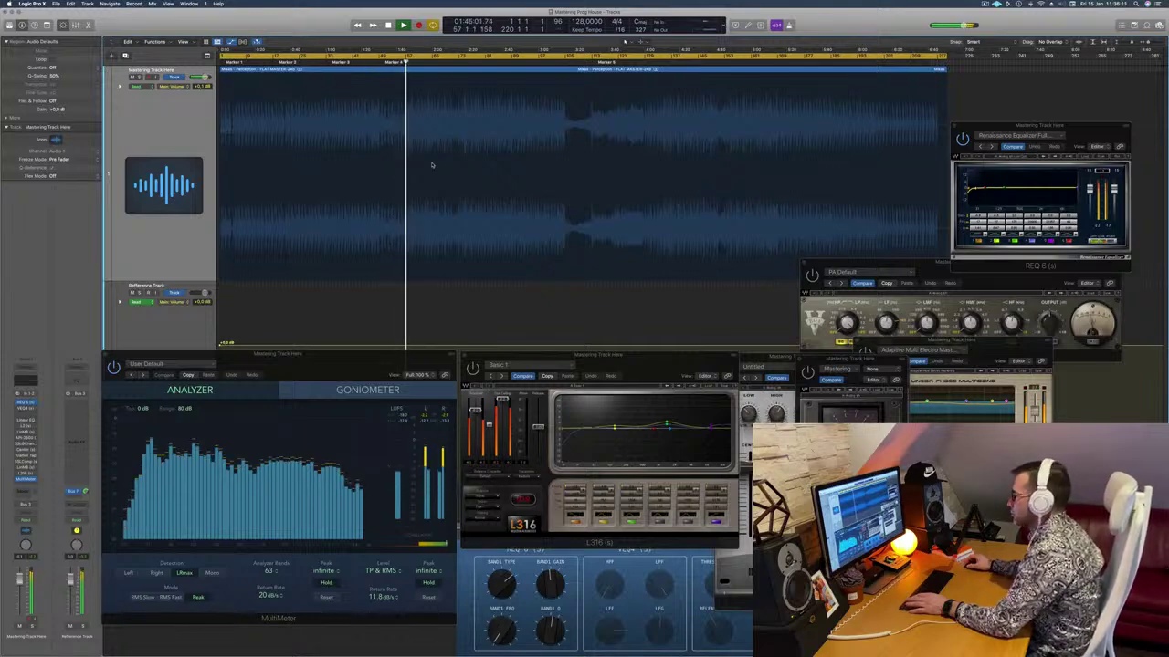
pyautogui.click(178, 138)
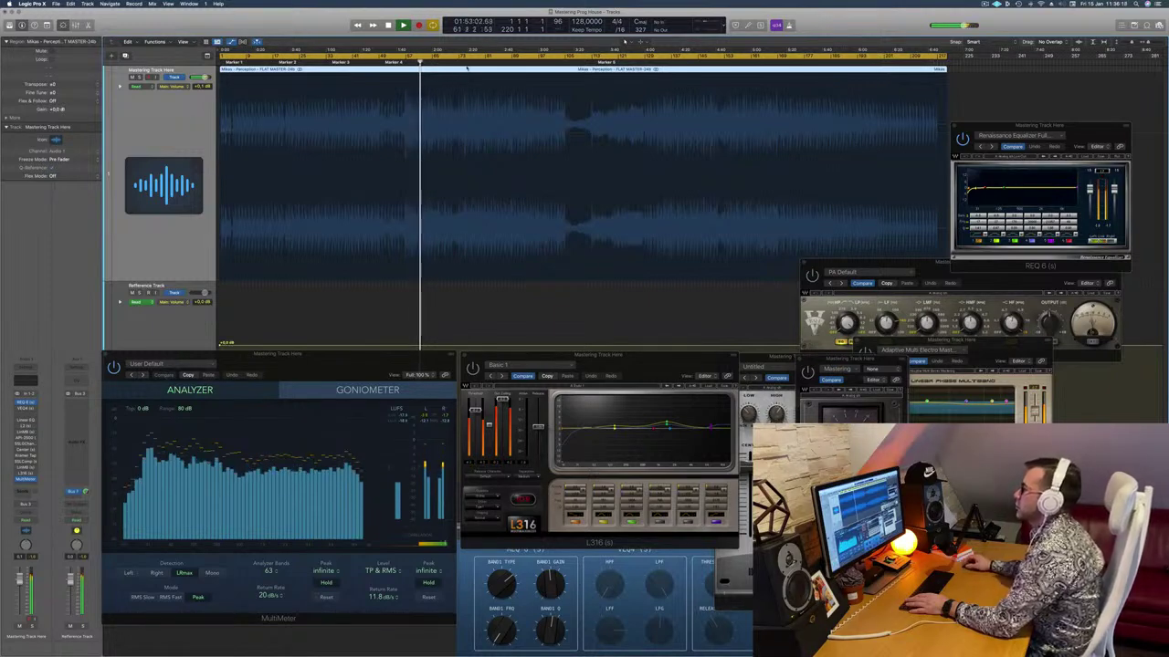
pyautogui.click(460, 308)
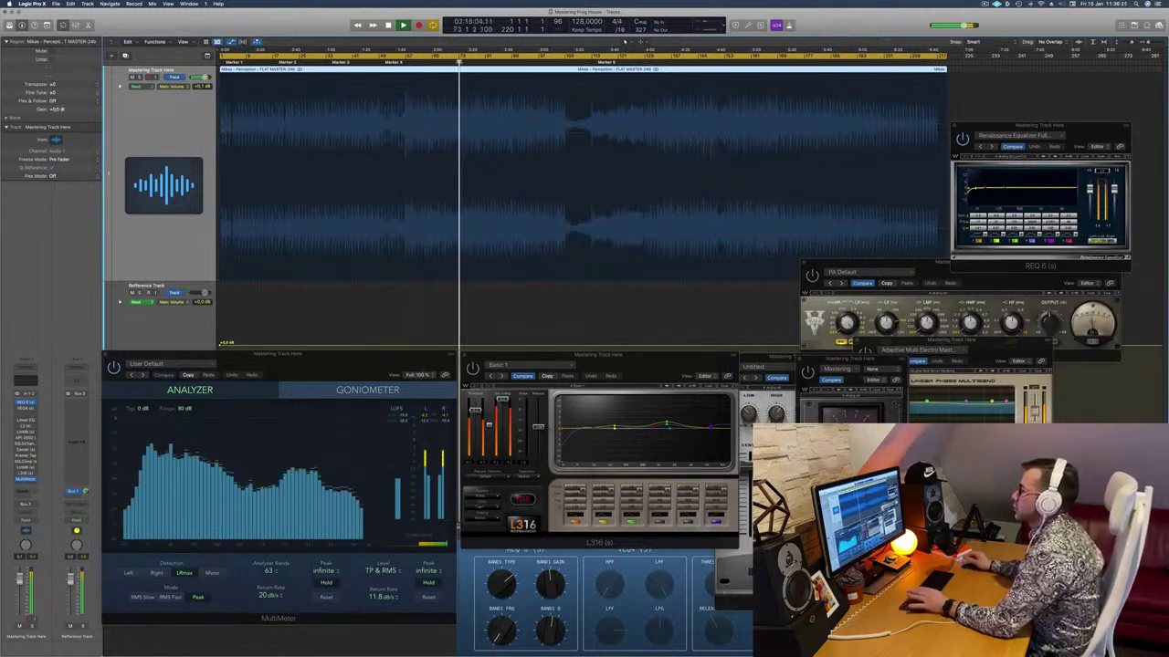
pyautogui.click(472, 308)
pyautogui.press('a')
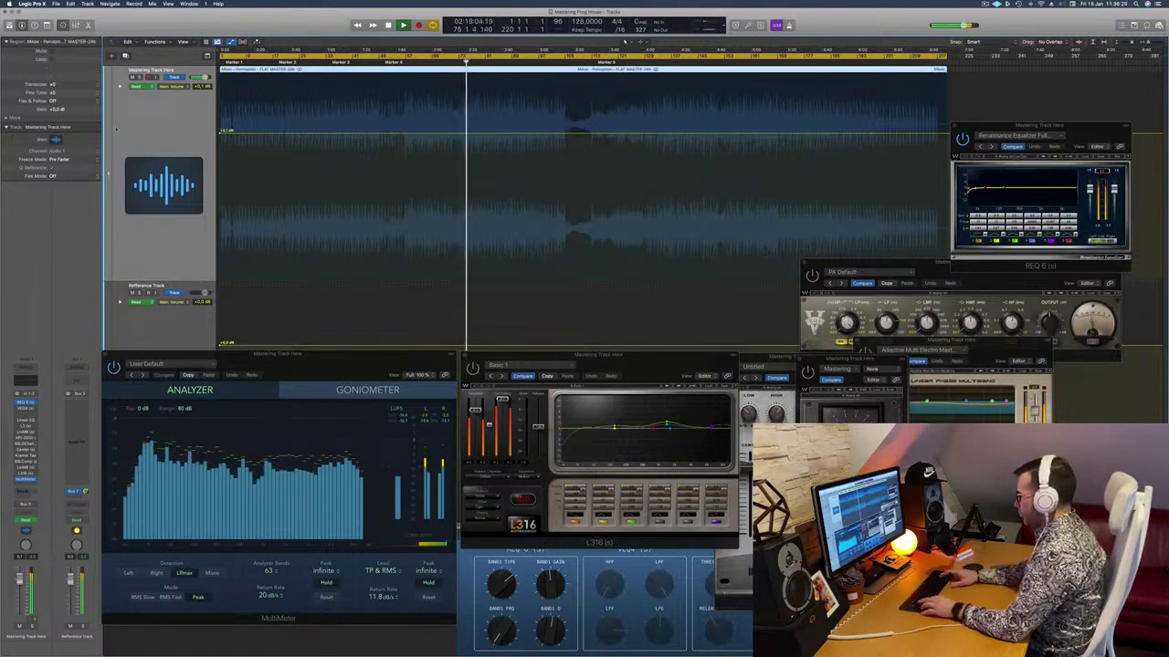
pyautogui.press('a')
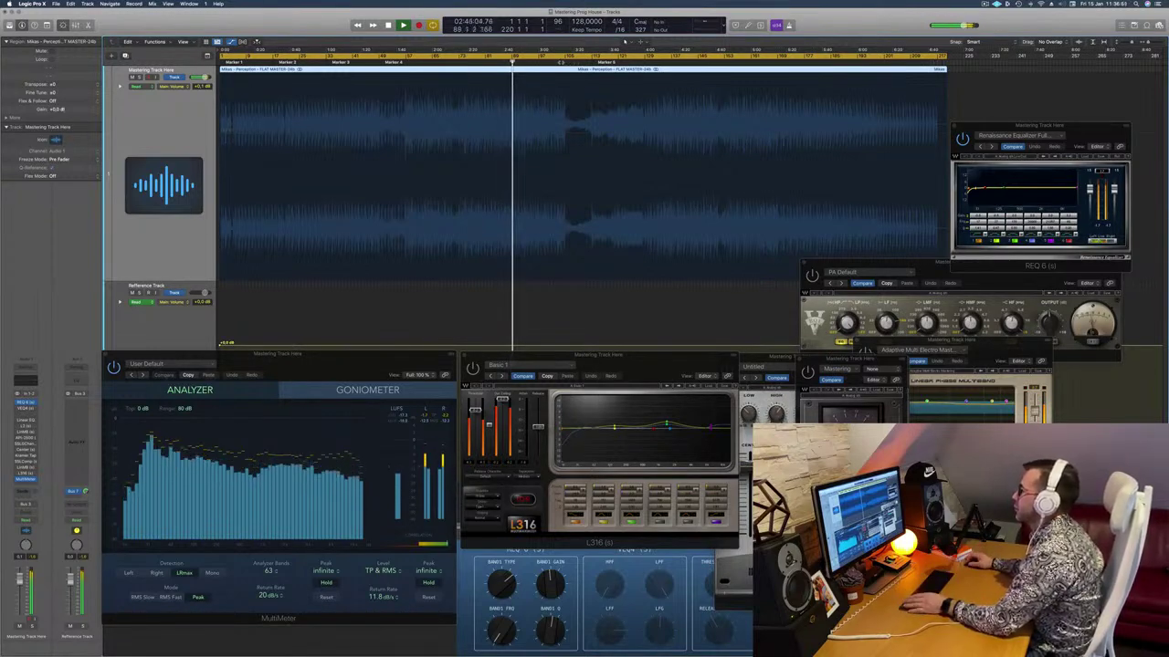
# - Audition the breakdown, the section after it and the track's ending, and return the stopped playhead to the beginning
pyautogui.hotkey('alt', '.')
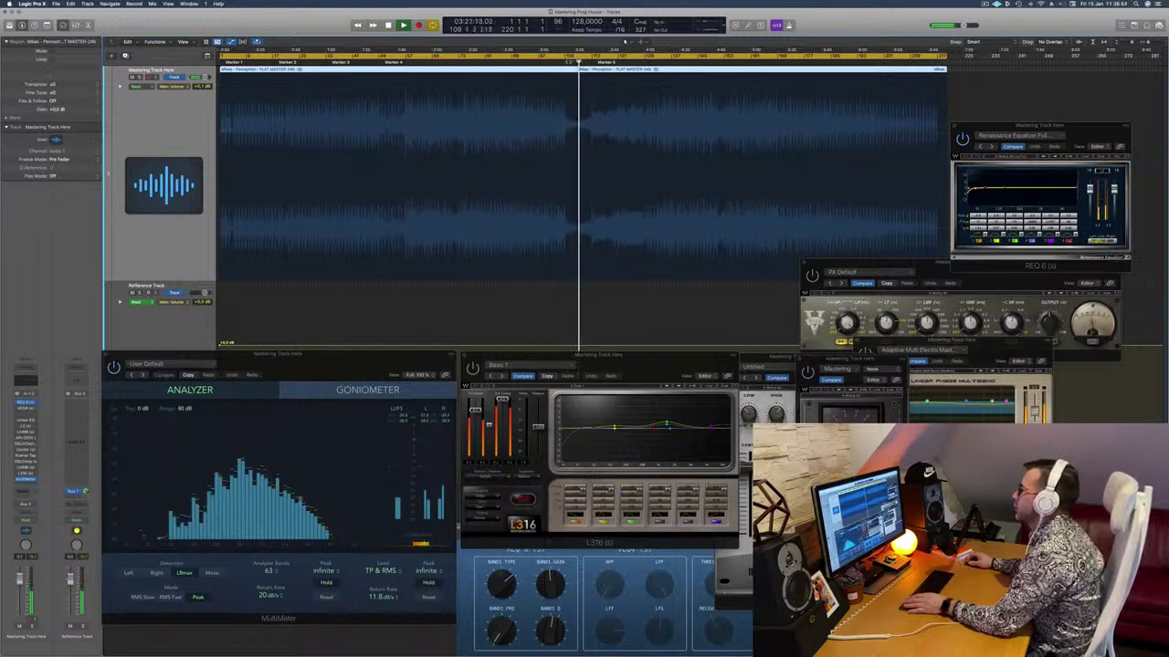
pyautogui.hotkey('alt', ',')
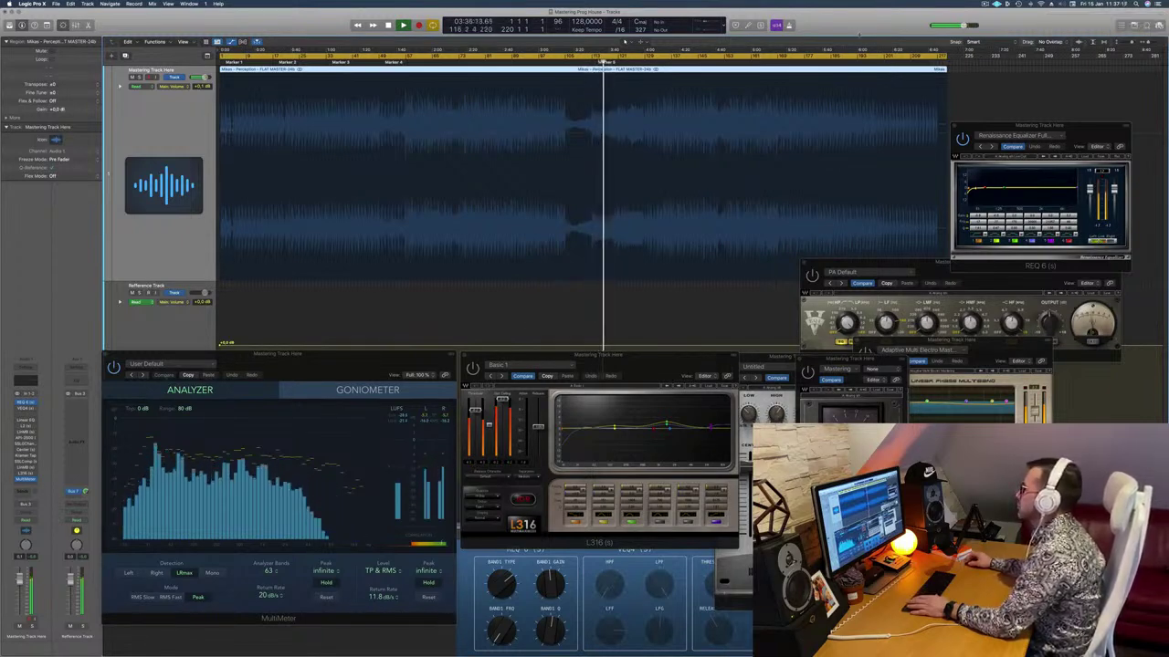
pyautogui.hotkey('alt', '.')
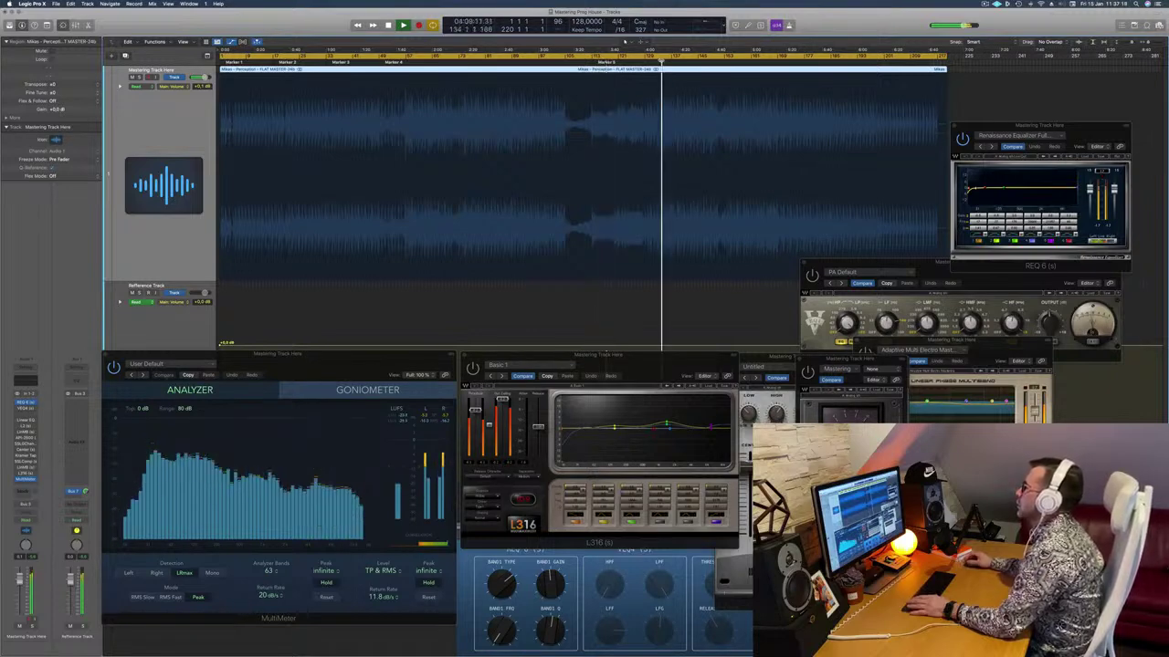
pyautogui.hotkey('alt', '.')
pyautogui.hotkey('alt', '.')
pyautogui.hotkey('alt', '.')
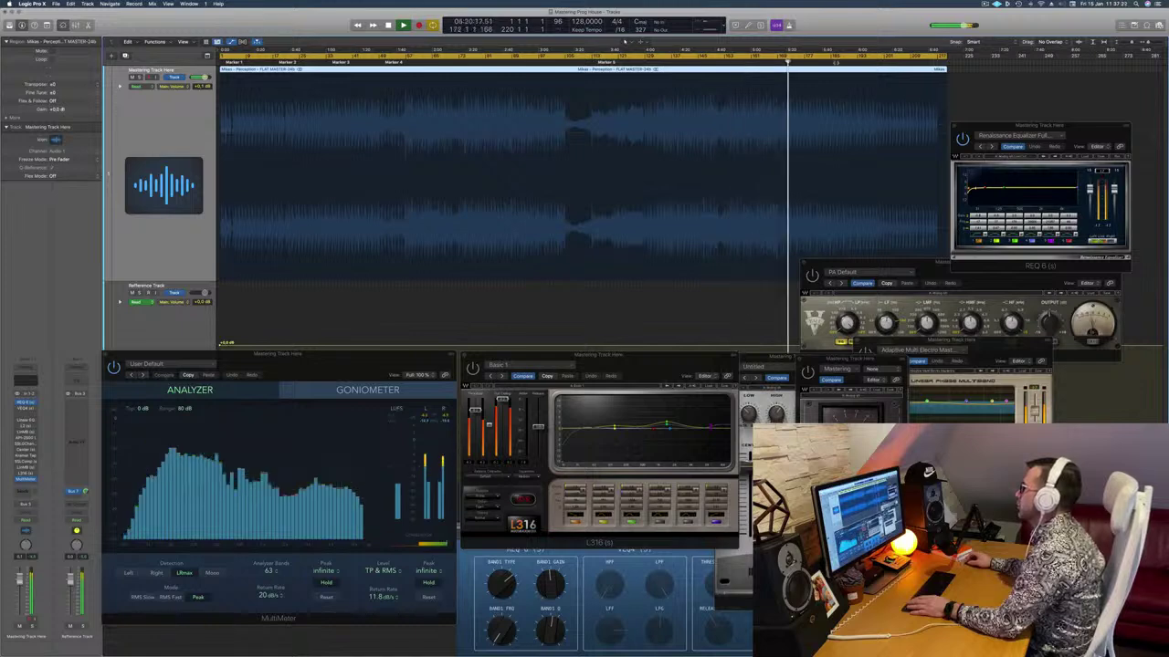
pyautogui.hotkey('alt', '.')
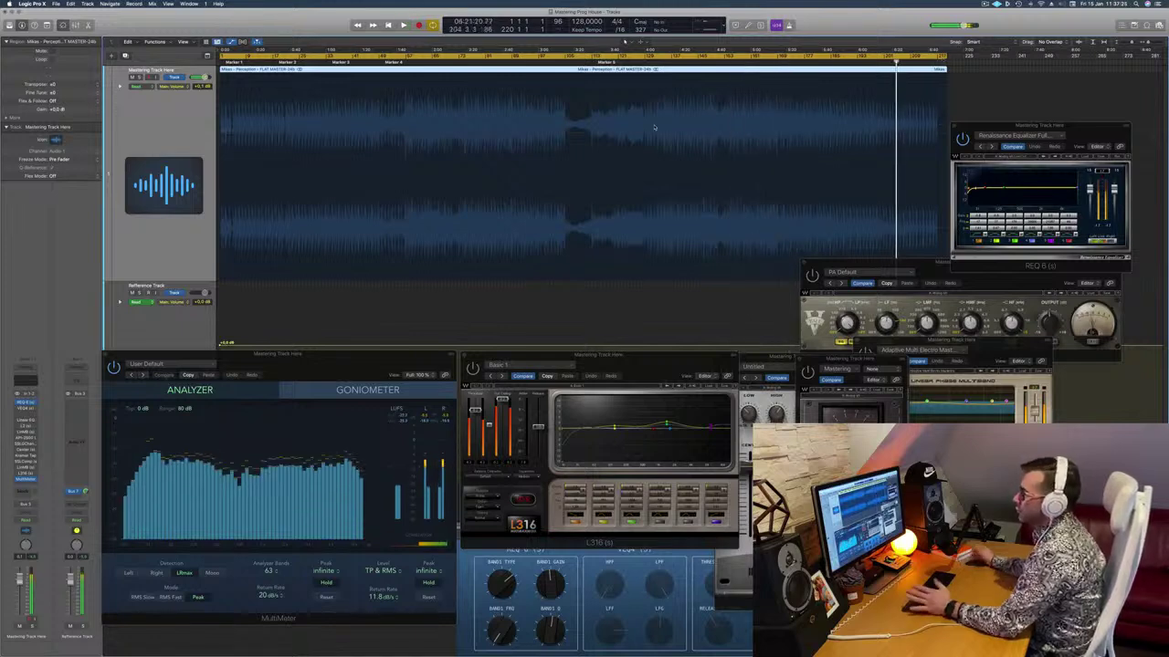
pyautogui.press('Return')
pyautogui.press('space')
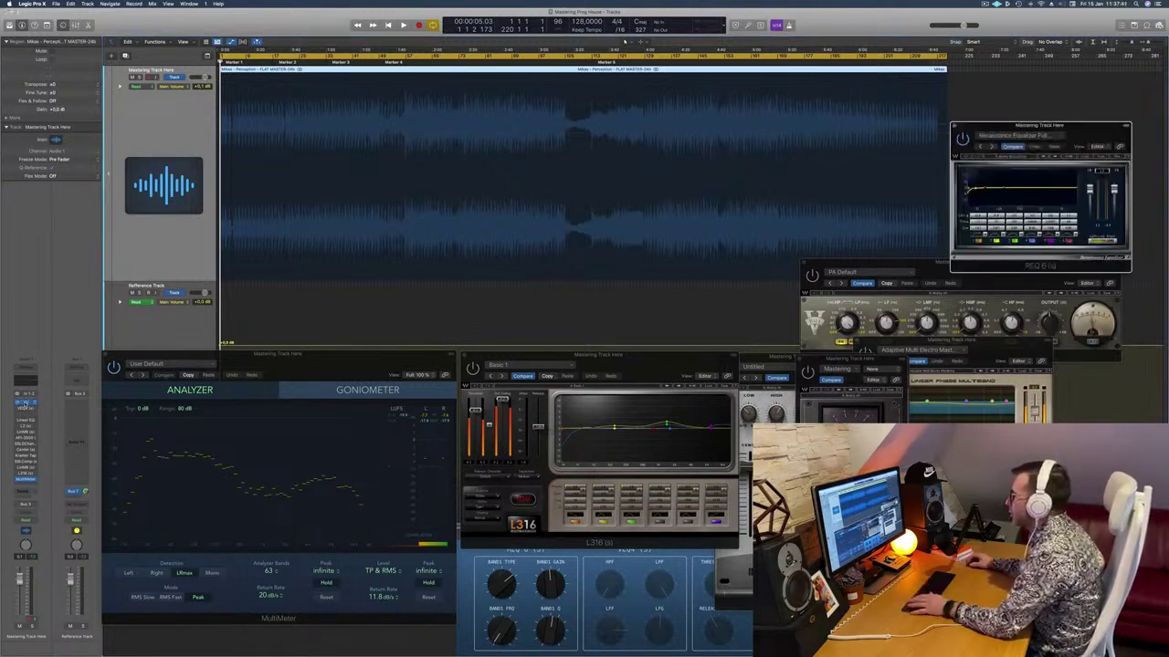
# - Move the REQ 6 window higher and place the VEQ4 window over the middle of the waveform during playback
pyautogui.moveTo(1060, 131); pyautogui.dragTo(1049, 95)
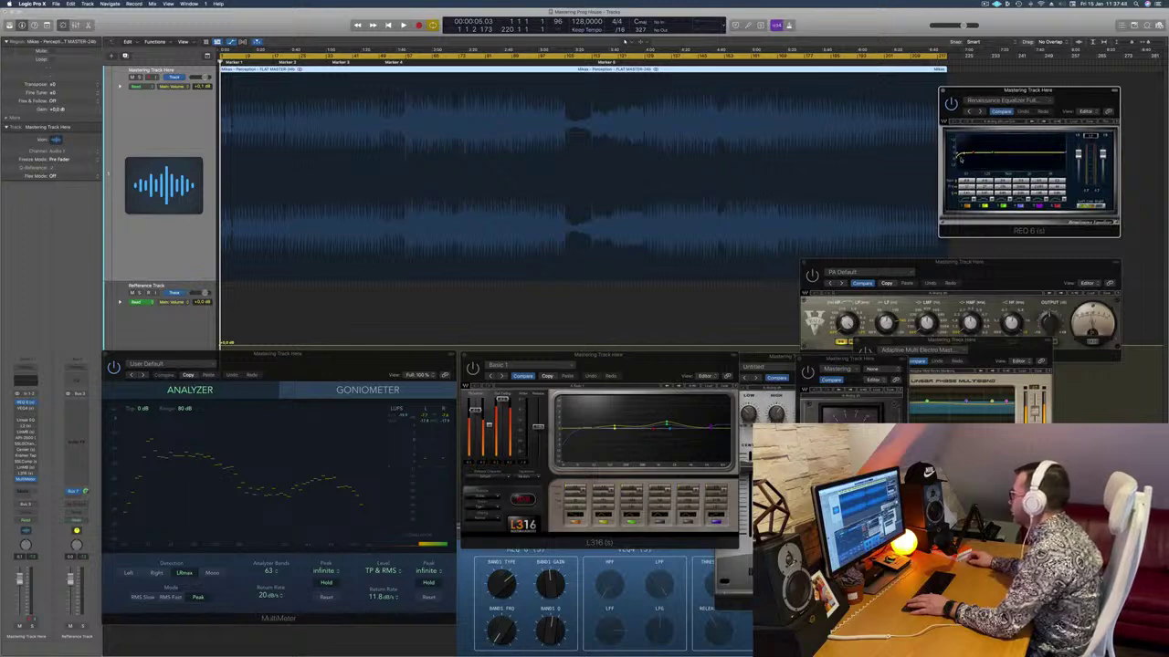
pyautogui.press('space')
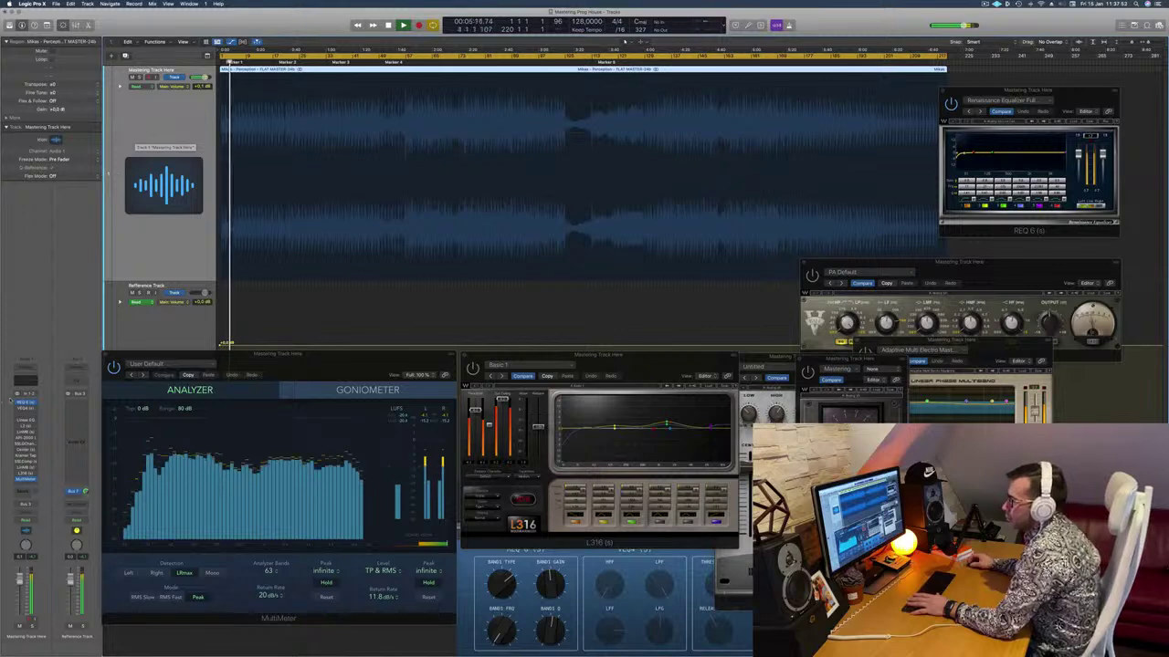
pyautogui.click(803, 264)
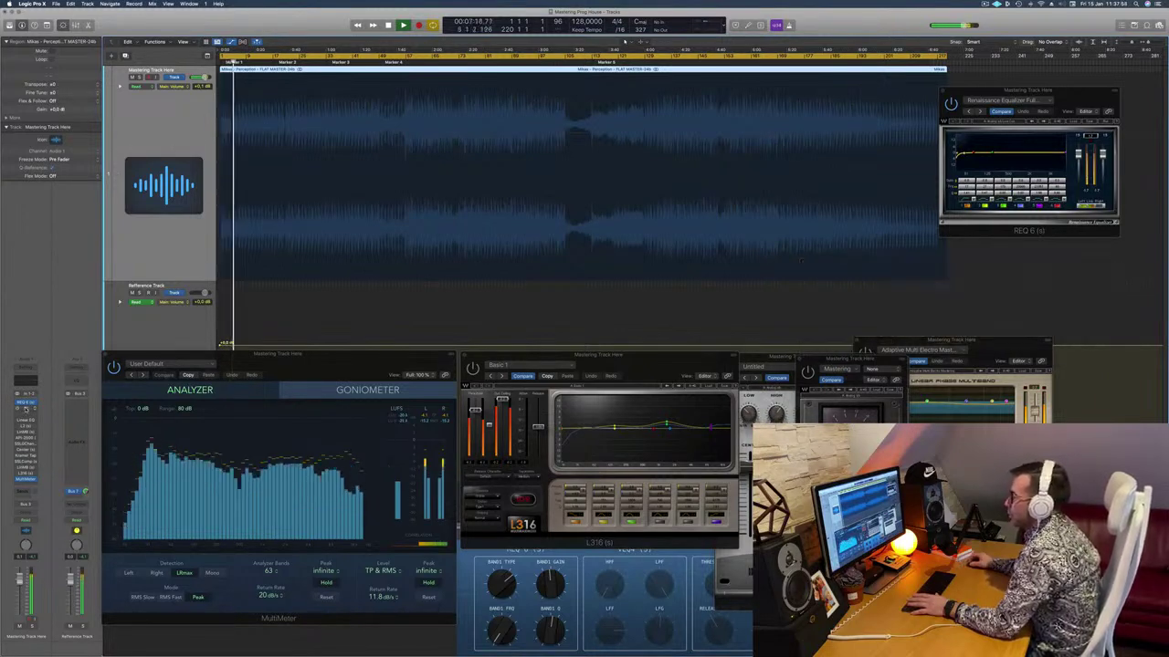
pyautogui.click(801, 260)
pyautogui.moveTo(994, 274); pyautogui.dragTo(684, 212)
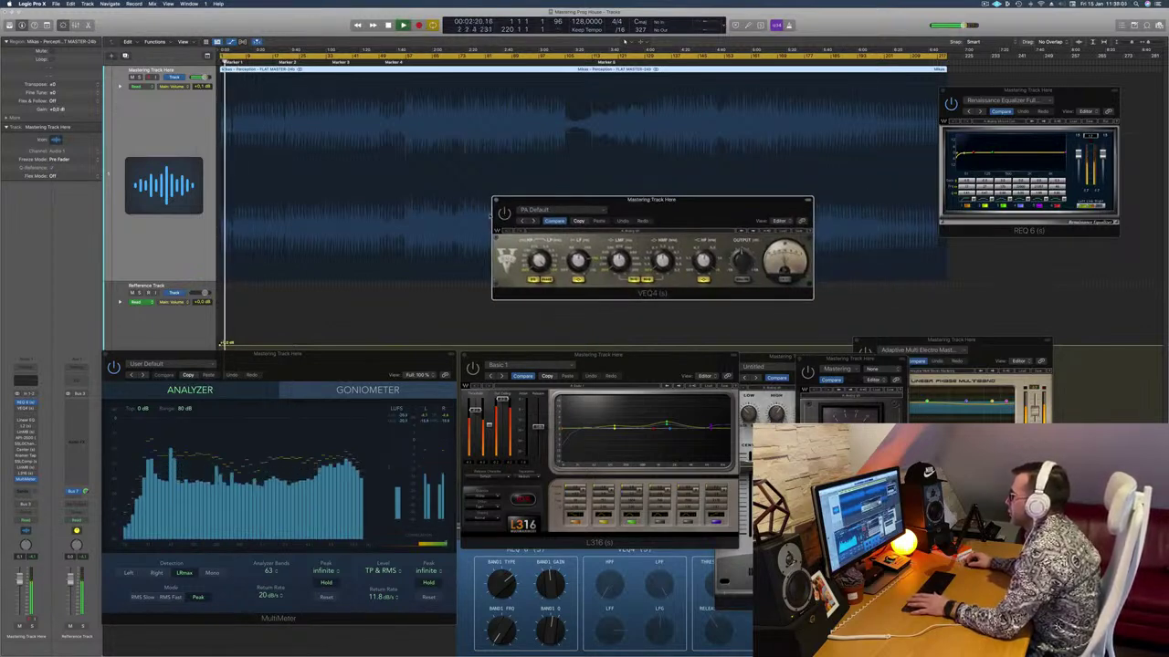
pyautogui.moveTo(698, 209); pyautogui.dragTo(677, 196)
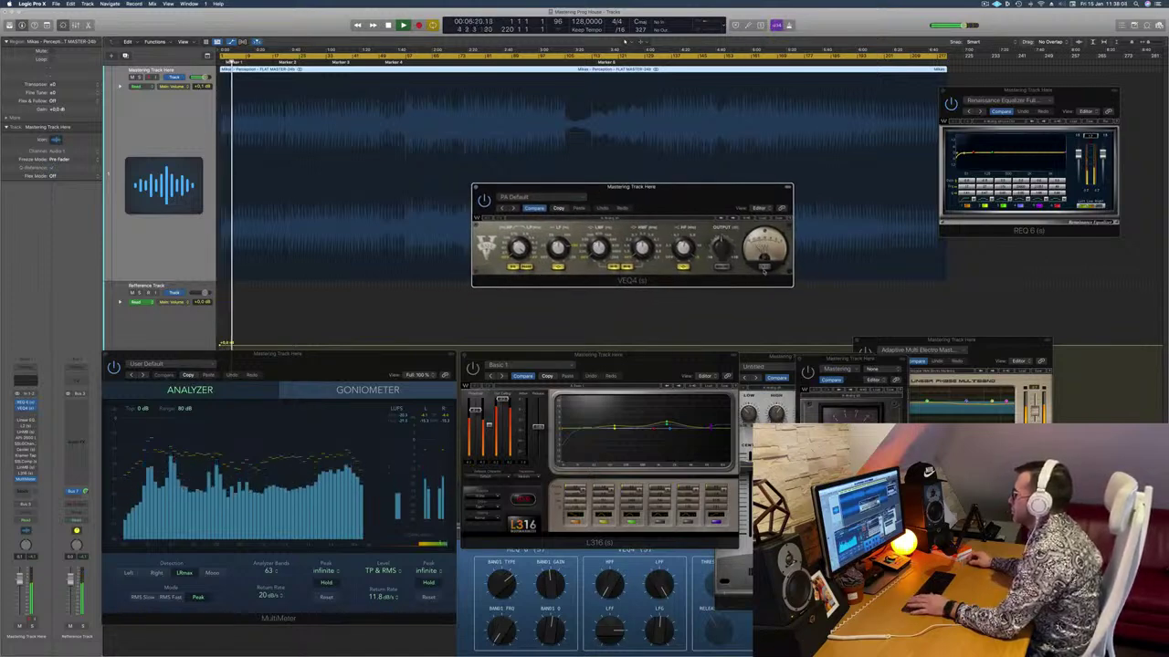
pyautogui.moveTo(718, 211); pyautogui.dragTo(692, 213)
# - Reopen REQ 6, play the track from Marker 4, and place the VEQ4 window just below REQ 6
pyautogui.click(27, 403)
pyautogui.click(26, 403)
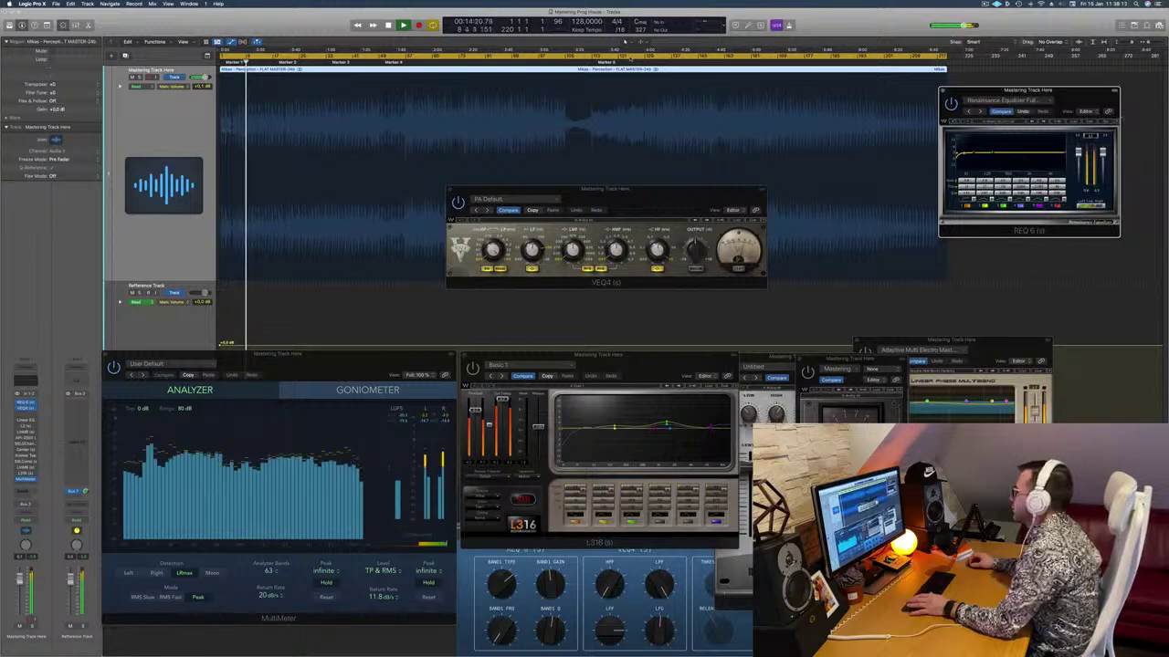
pyautogui.click(404, 61)
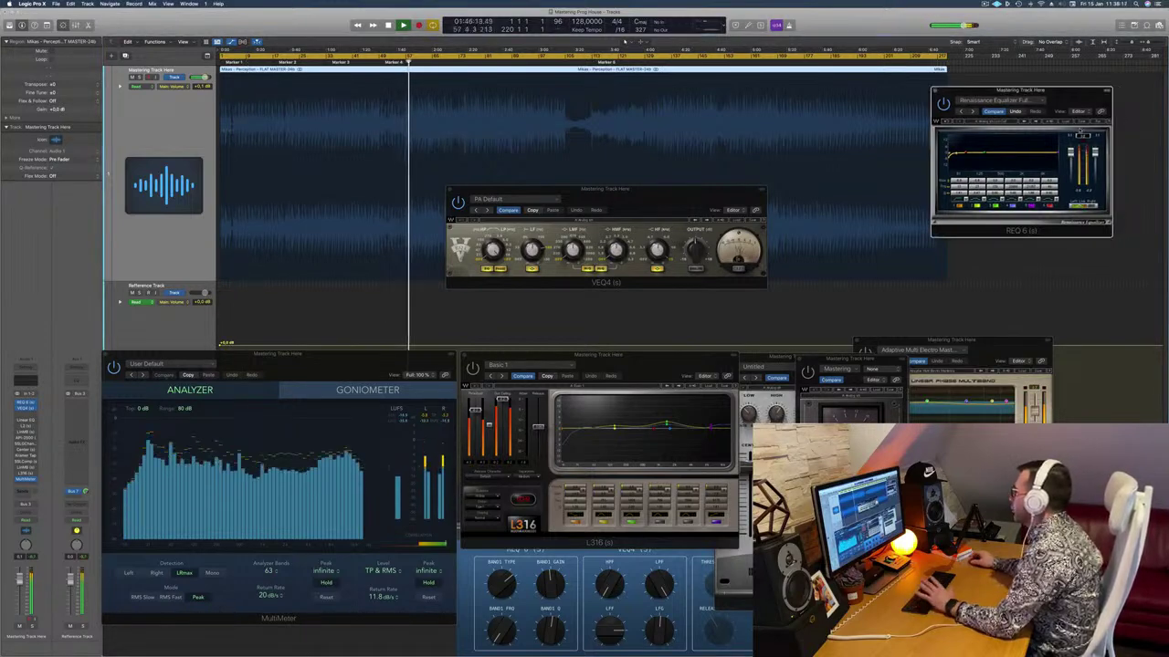
pyautogui.moveTo(724, 193); pyautogui.dragTo(964, 218)
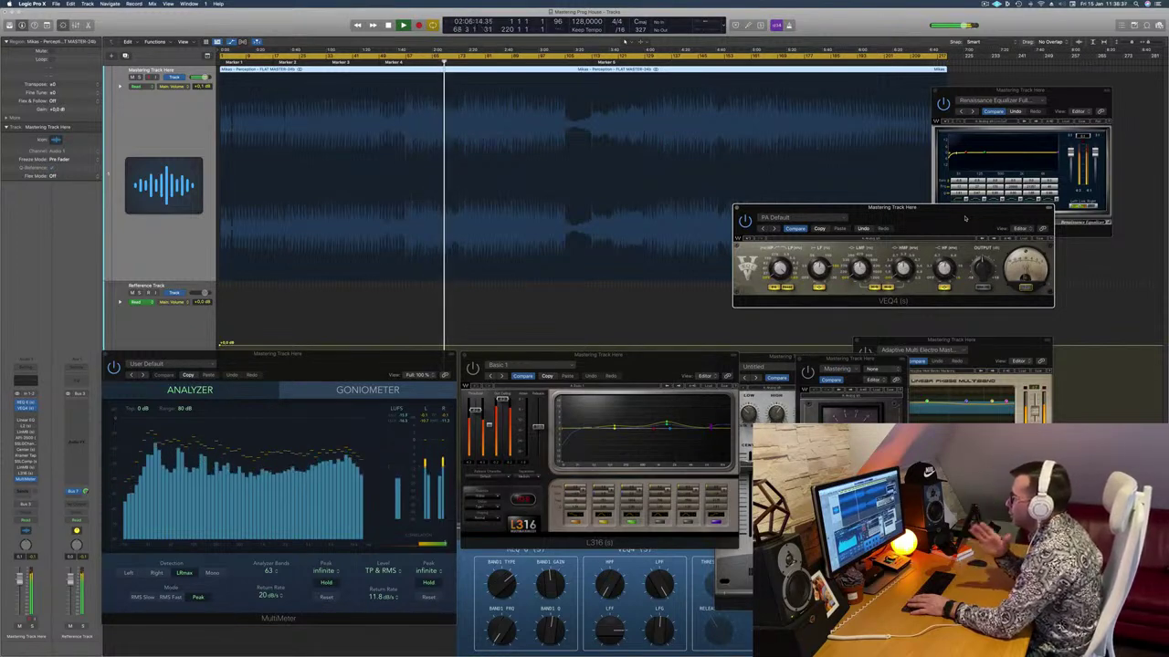
pyautogui.moveTo(964, 218); pyautogui.dragTo(1073, 236)
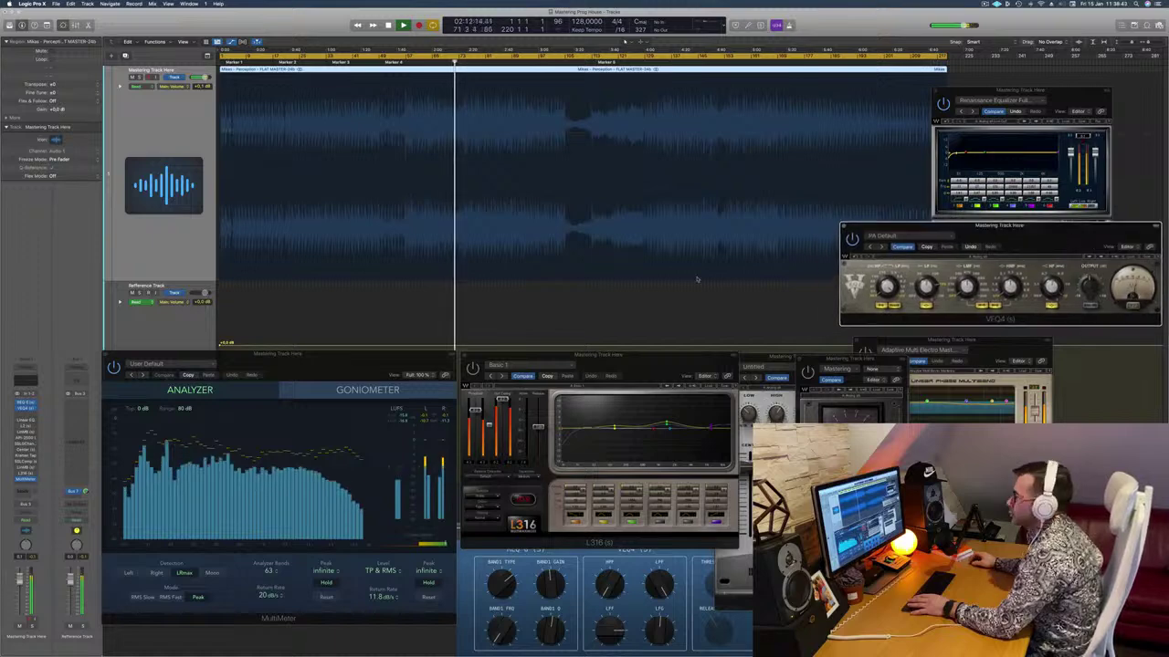
# - Check the Linear Phase EQ insert briefly, and open the L2 Ultramaximizer with its window placed below VEQ4
pyautogui.click(25, 424)
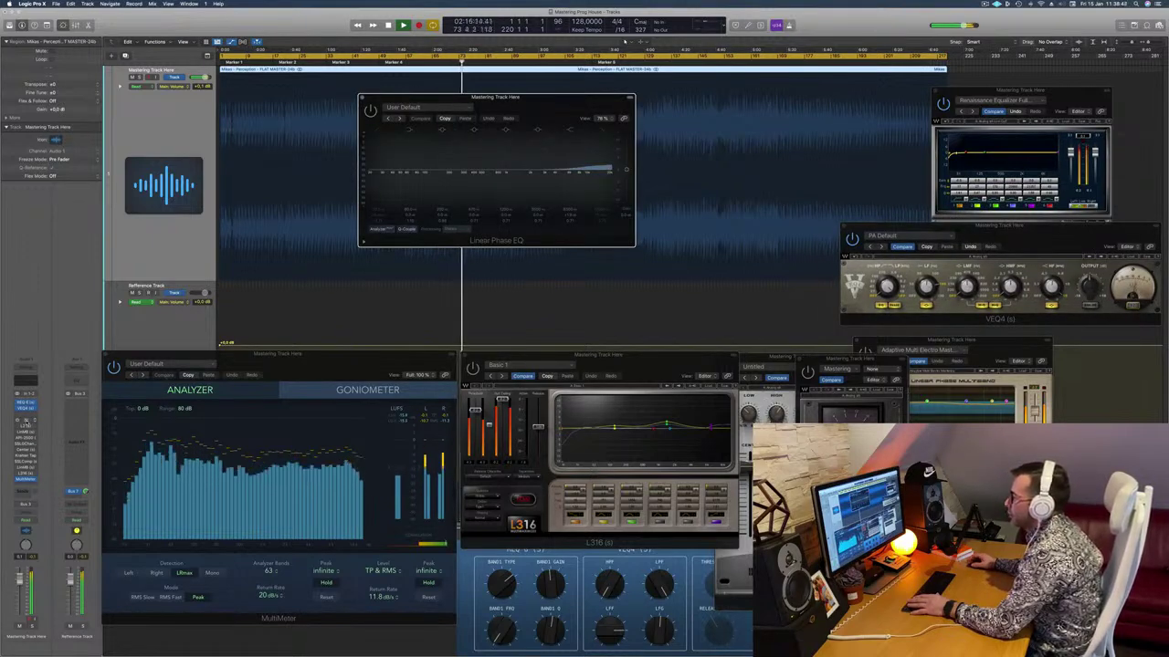
pyautogui.click(26, 424)
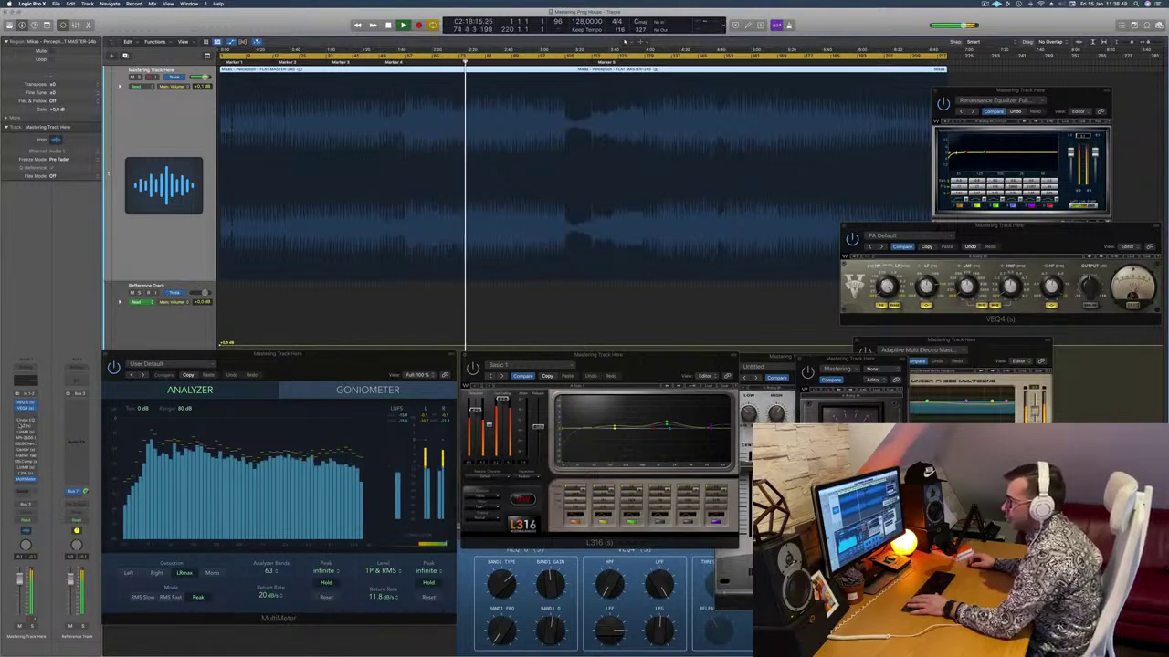
pyautogui.click(26, 426)
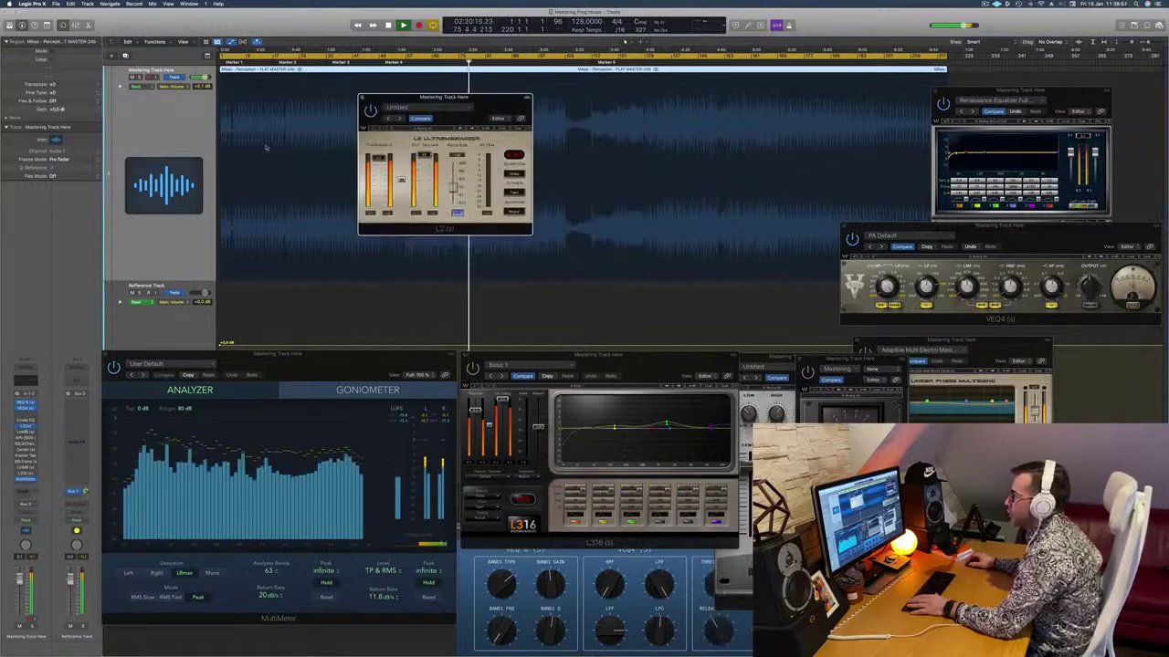
pyautogui.moveTo(481, 106); pyautogui.dragTo(928, 299)
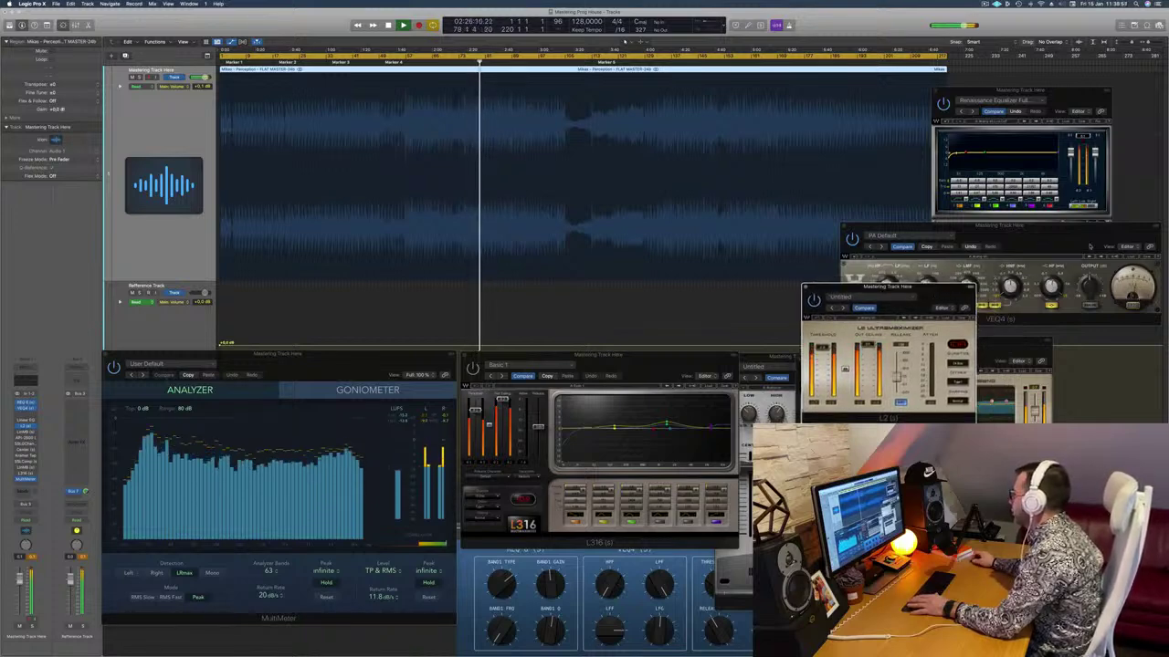
pyautogui.moveTo(928, 299); pyautogui.dragTo(922, 306)
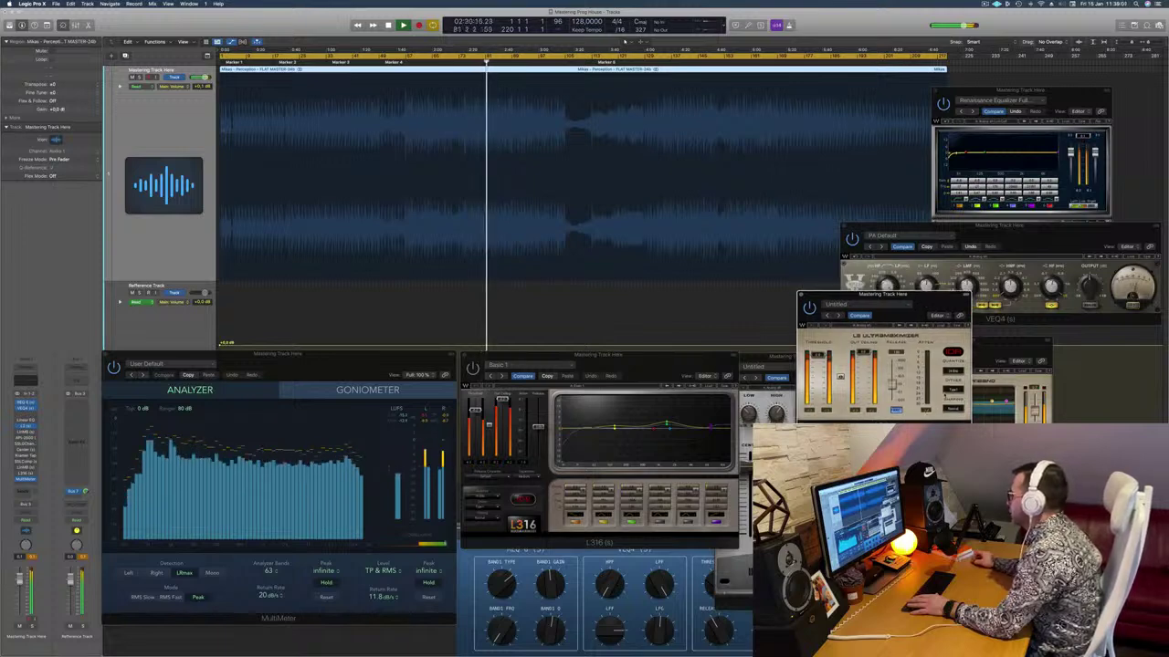
# - Audition the sections before and after the breakdown while arranging the REQ 6, VEQ4 and L2 windows in a stack
pyautogui.press('.')
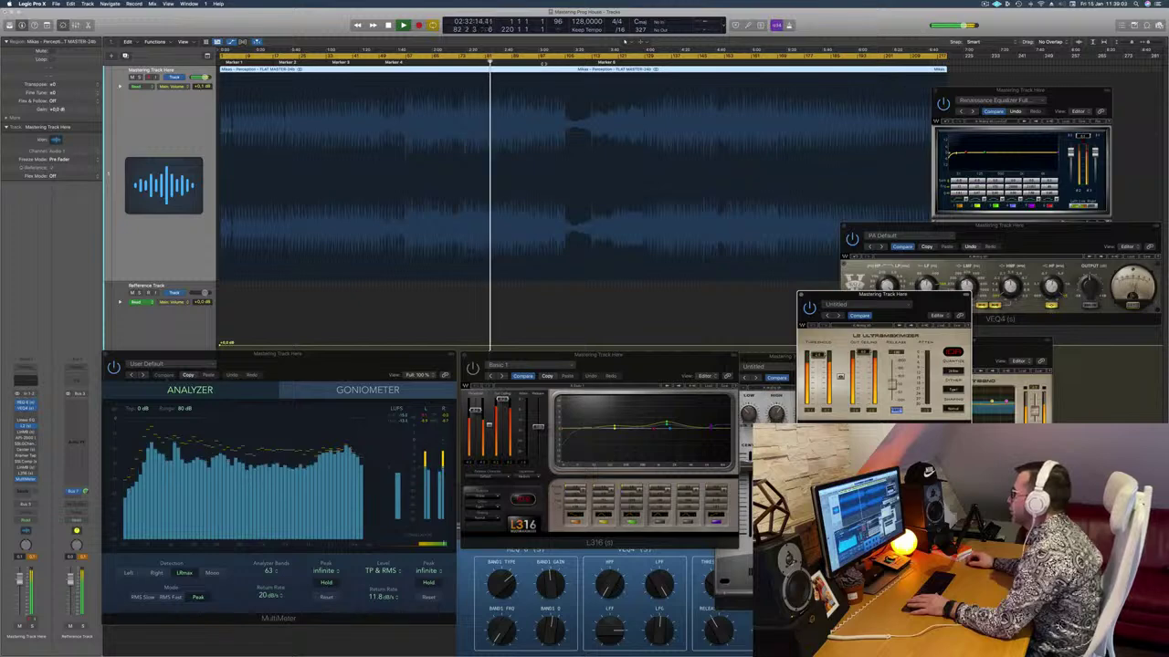
pyautogui.click(1150, 228)
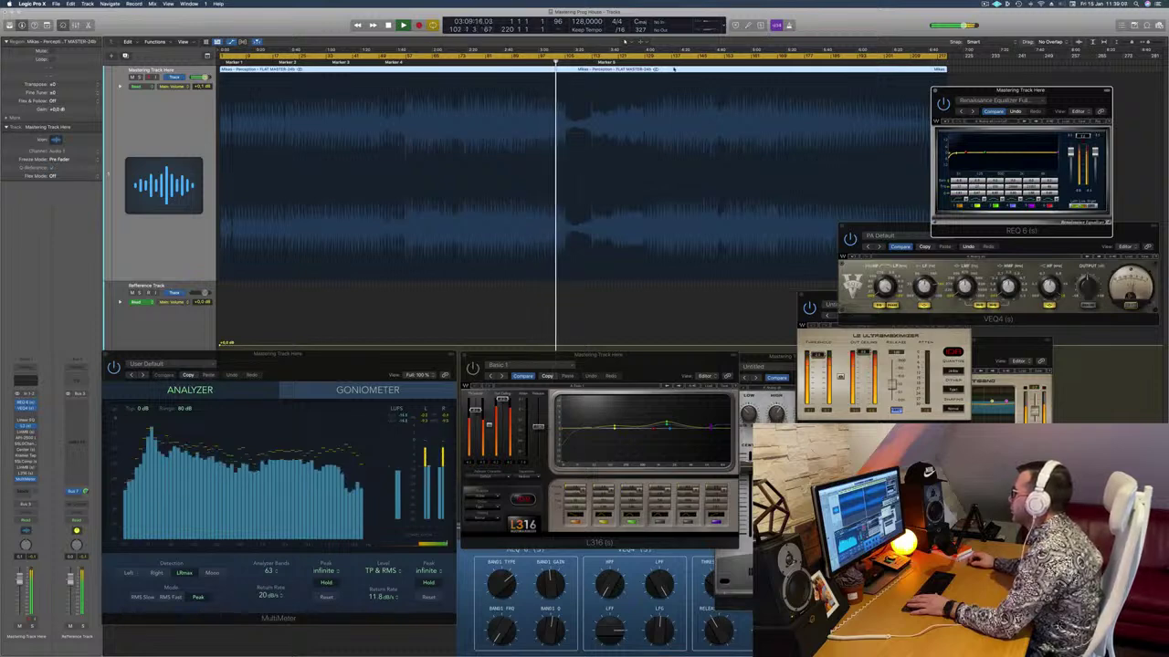
pyautogui.hotkey('alt', '.')
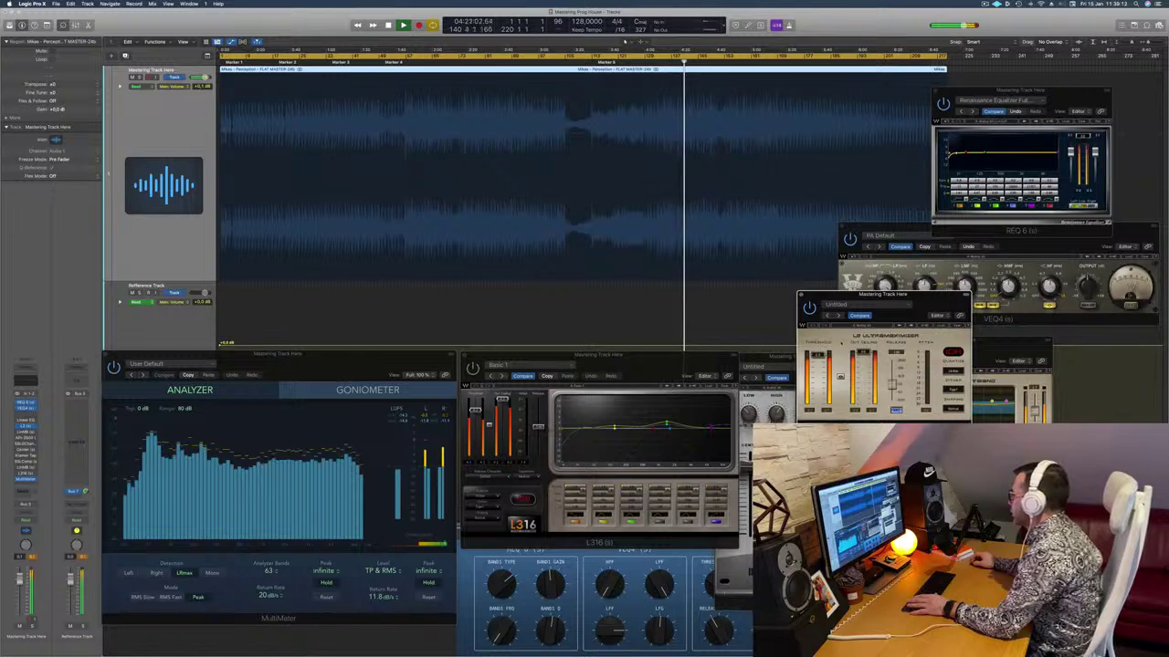
pyautogui.moveTo(920, 309); pyautogui.dragTo(964, 312)
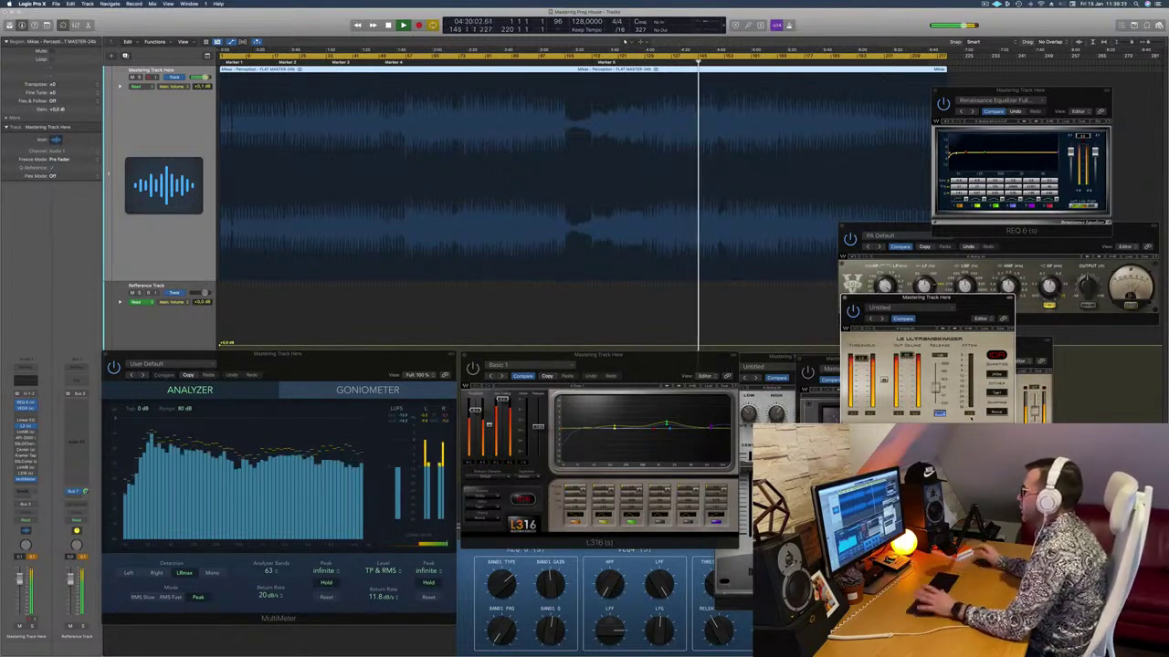
pyautogui.moveTo(975, 304); pyautogui.dragTo(973, 304)
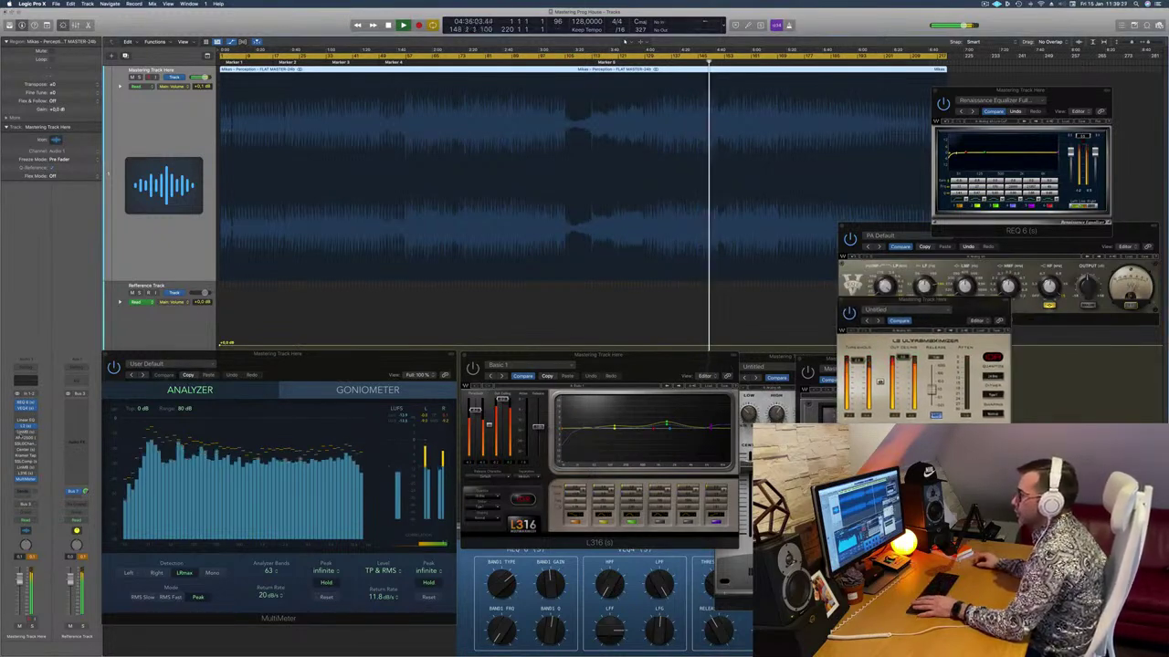
# - Reopen the LinMB multiband compressor and place its window over the middle of the arrangement
pyautogui.click(27, 435)
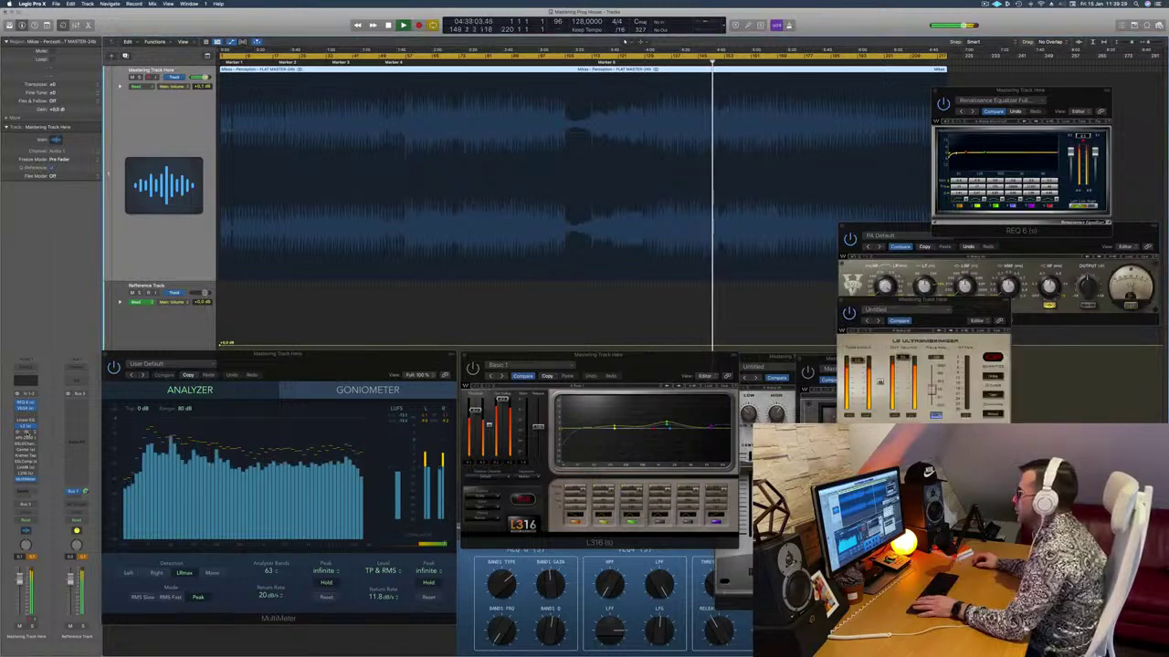
pyautogui.moveTo(998, 342); pyautogui.dragTo(587, 253)
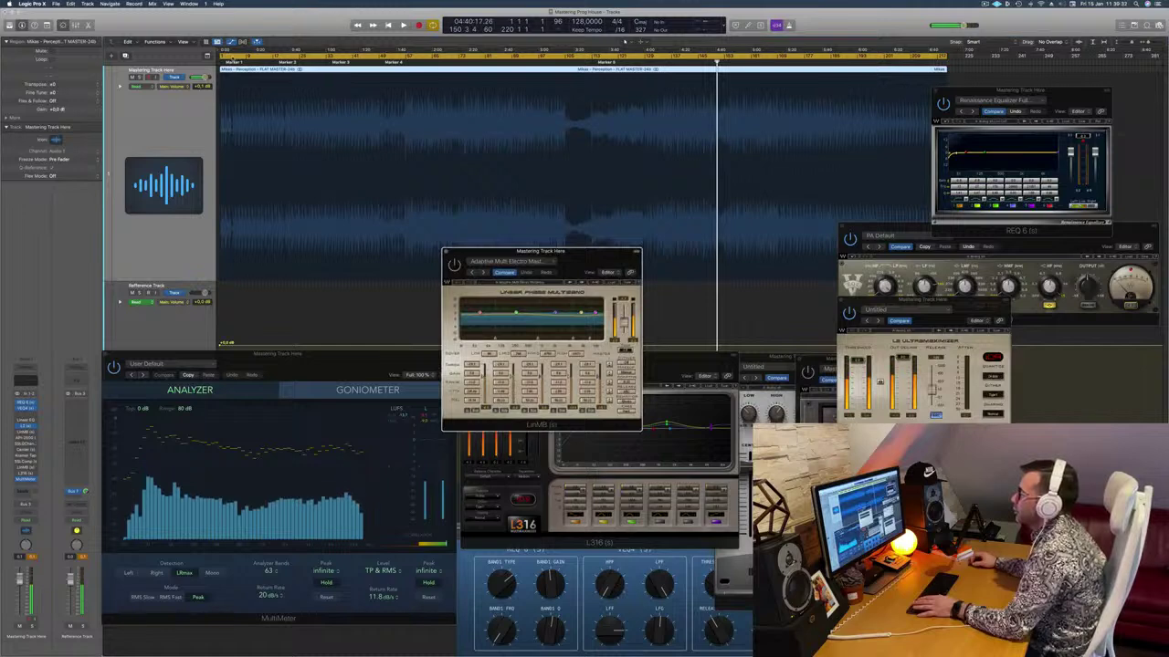
# - Set the cycle range to run from bar 57 to bar 89 and play the track inside it
pyautogui.moveTo(224, 58); pyautogui.dragTo(427, 59)
pyautogui.press('space')
pyautogui.press('space')
pyautogui.press('super+Right')
pyautogui.press('super+Right')
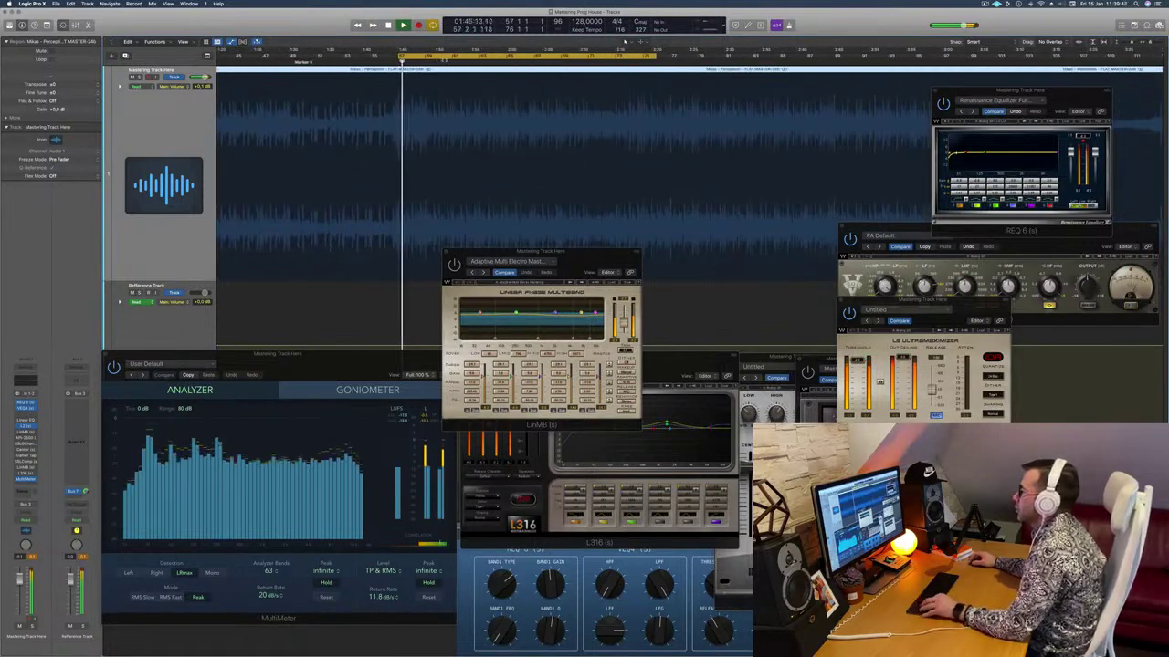
pyautogui.press('super+Left')
pyautogui.press('super+Left')
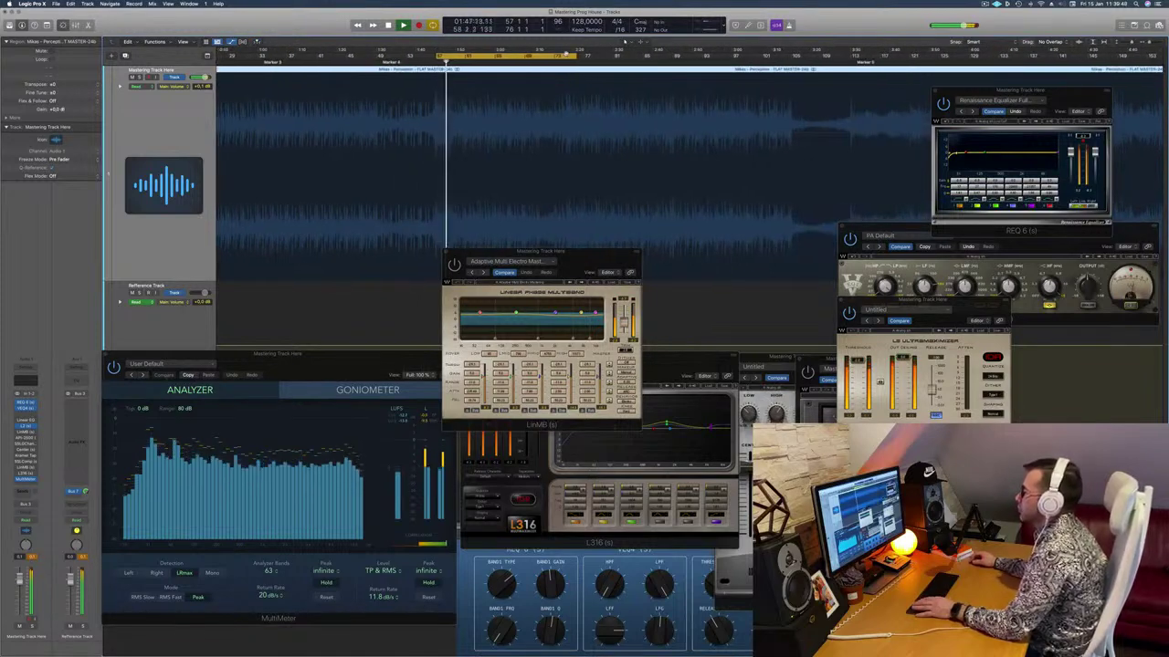
pyautogui.moveTo(577, 56); pyautogui.dragTo(674, 58)
# - Audition the LinMB multiband compressor on the looped section with its window above the MultiMeter and L316 windows
pyautogui.moveTo(526, 273); pyautogui.dragTo(564, 147)
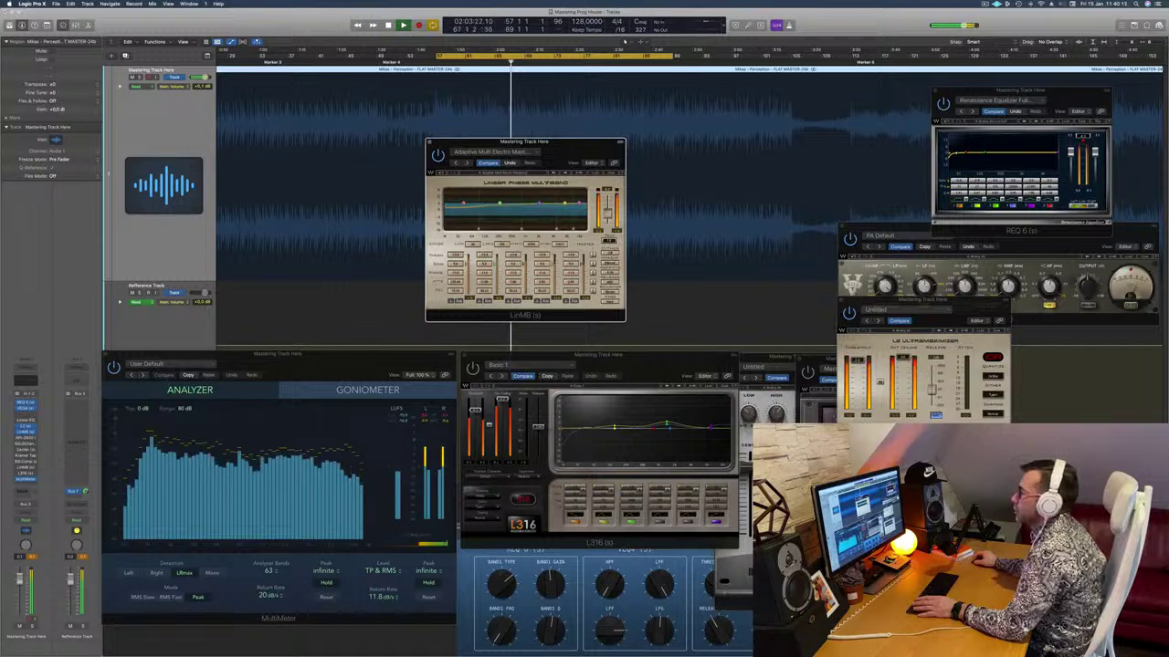
pyautogui.moveTo(576, 150); pyautogui.dragTo(594, 178)
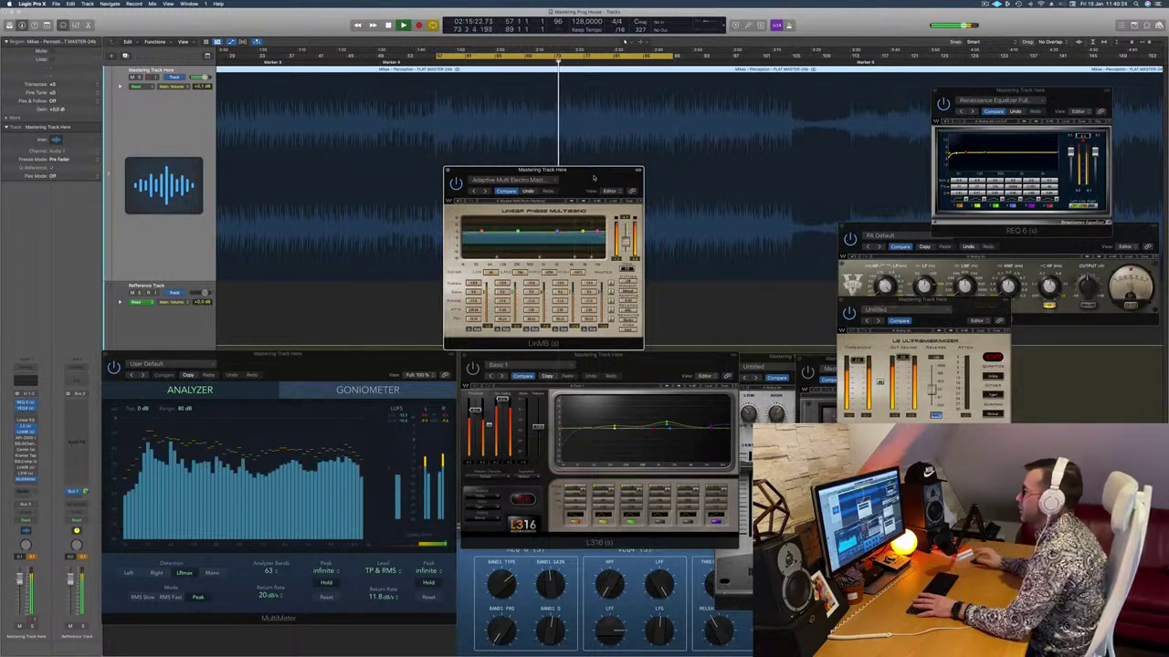
pyautogui.moveTo(593, 170); pyautogui.dragTo(578, 162)
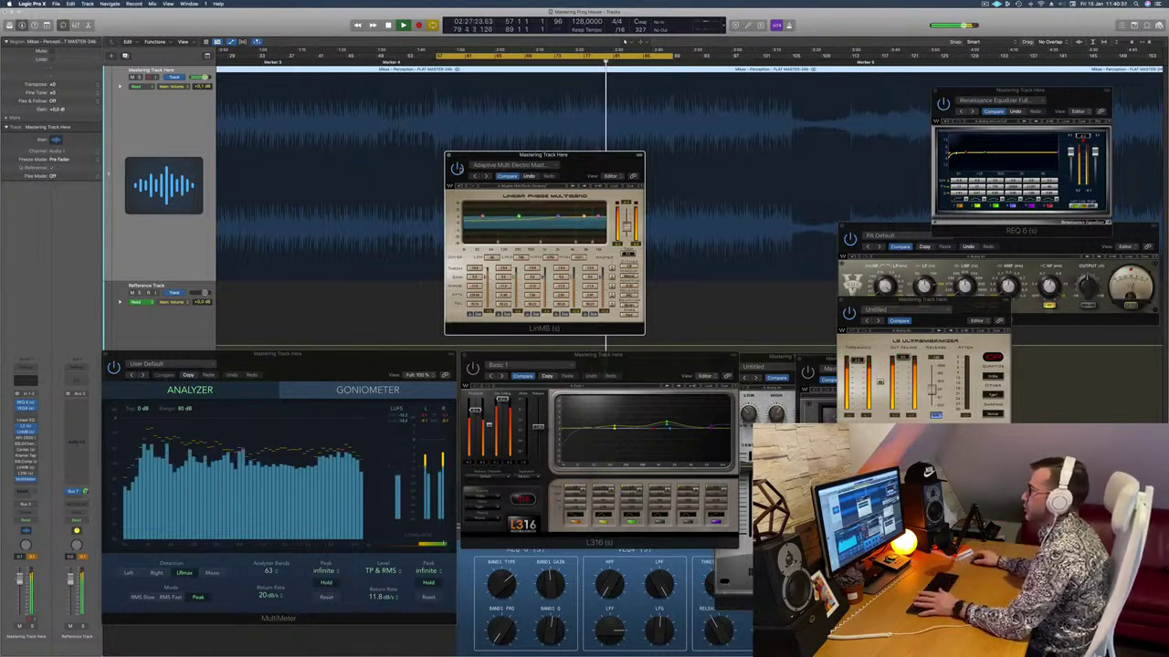
# - Arrange the open plug-in windows in a column, with REQ 6 above VEQ4 and LinMB over the L2 window
pyautogui.moveTo(587, 163); pyautogui.dragTo(1018, 231)
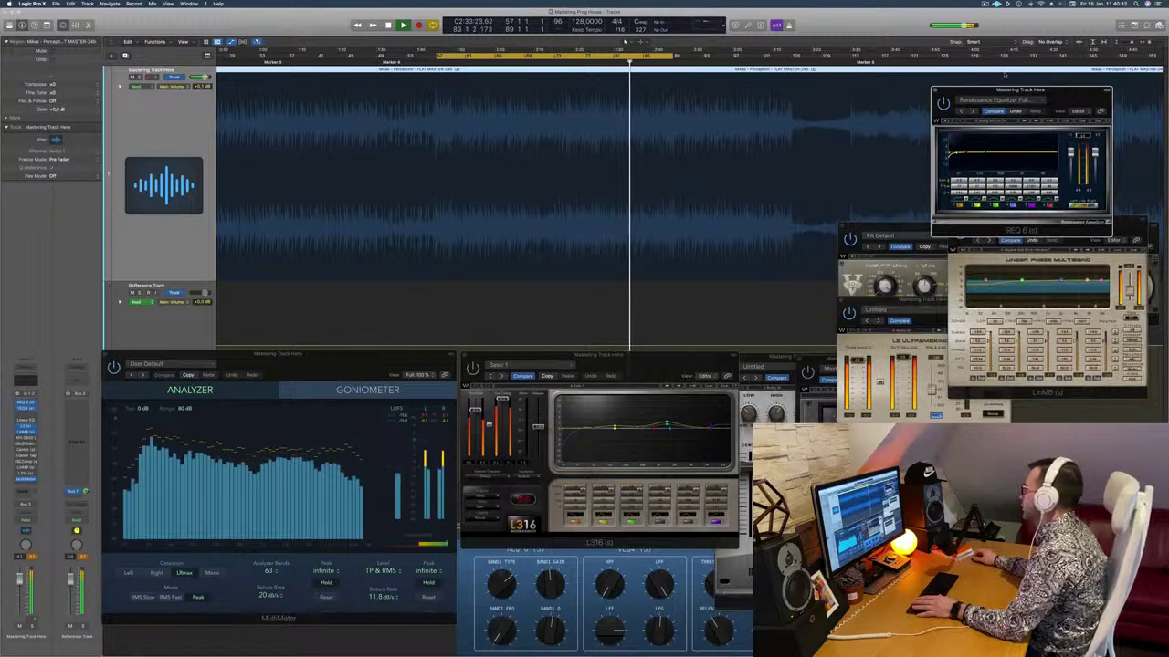
pyautogui.moveTo(1021, 89); pyautogui.dragTo(952, 58)
pyautogui.moveTo(1105, 239); pyautogui.dragTo(1019, 353)
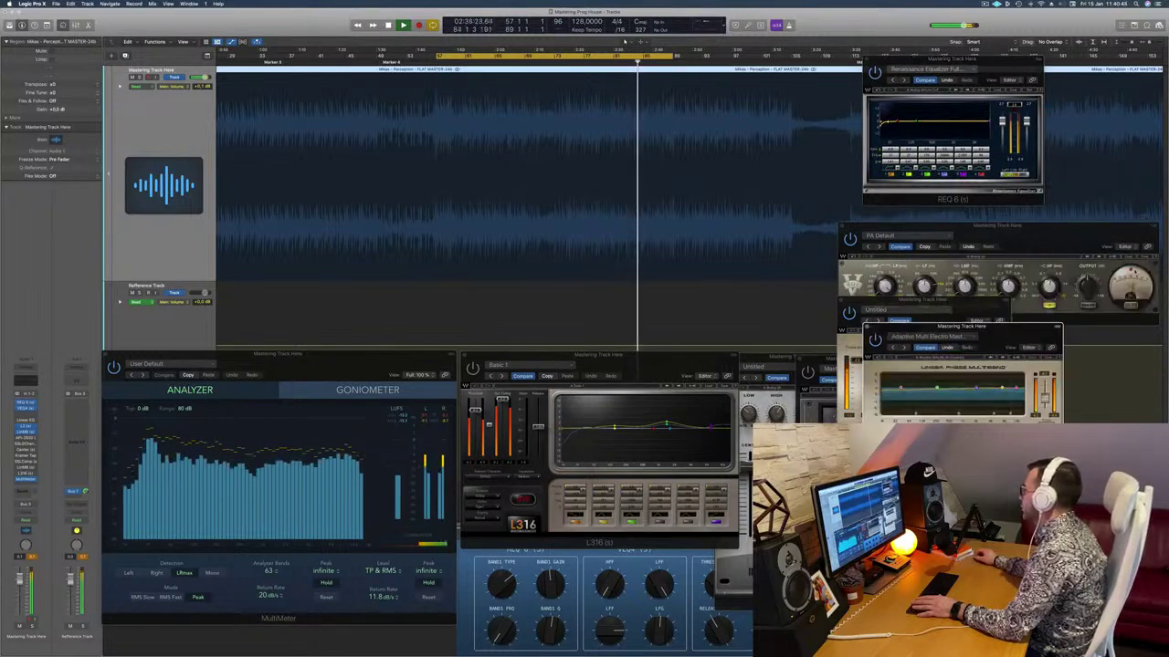
pyautogui.moveTo(997, 226); pyautogui.dragTo(1003, 190)
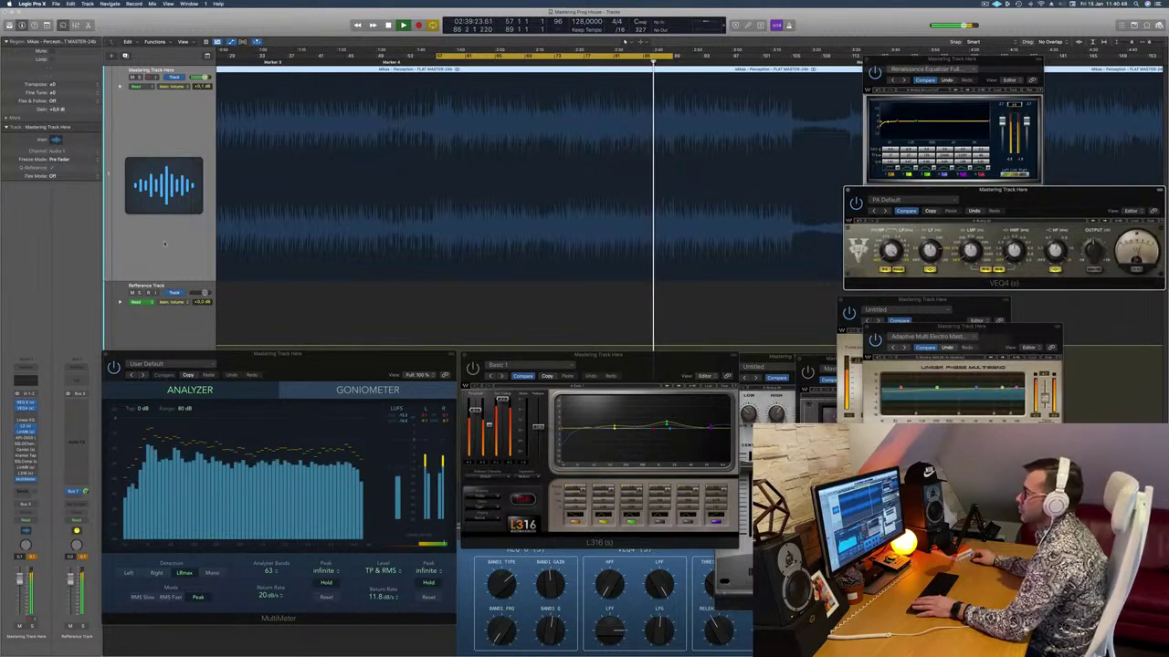
# - Open the API-2500 compressor, place its window over the arrangement, and play the loop from its start
pyautogui.click(25, 439)
pyautogui.moveTo(517, 102); pyautogui.dragTo(540, 124)
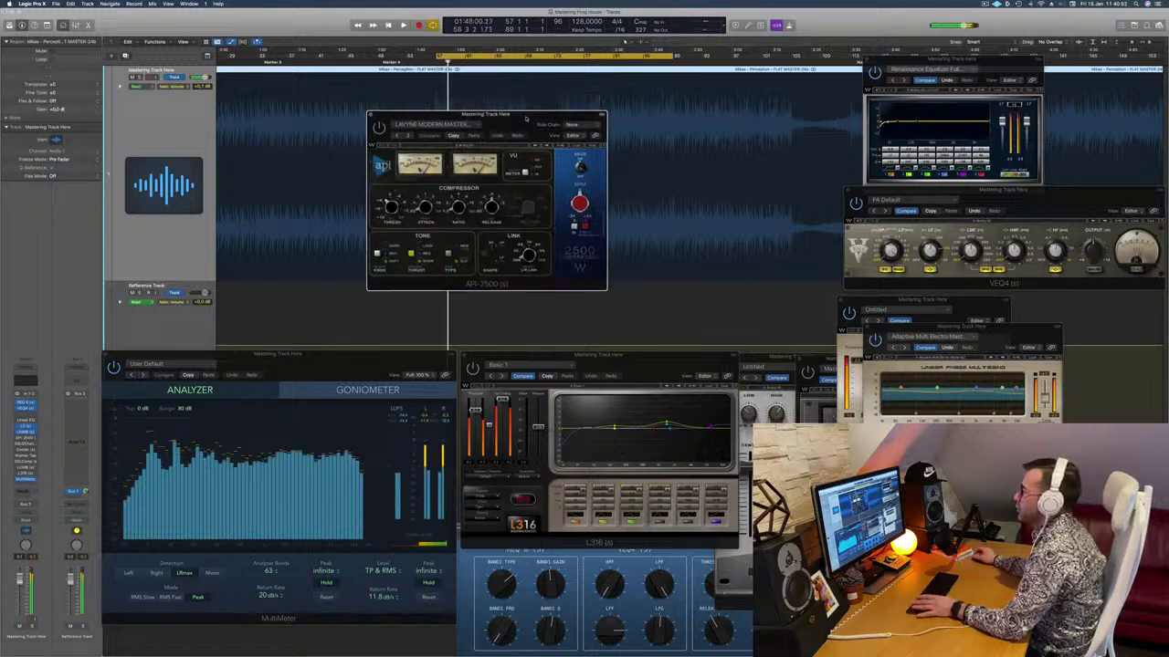
pyautogui.press('space')
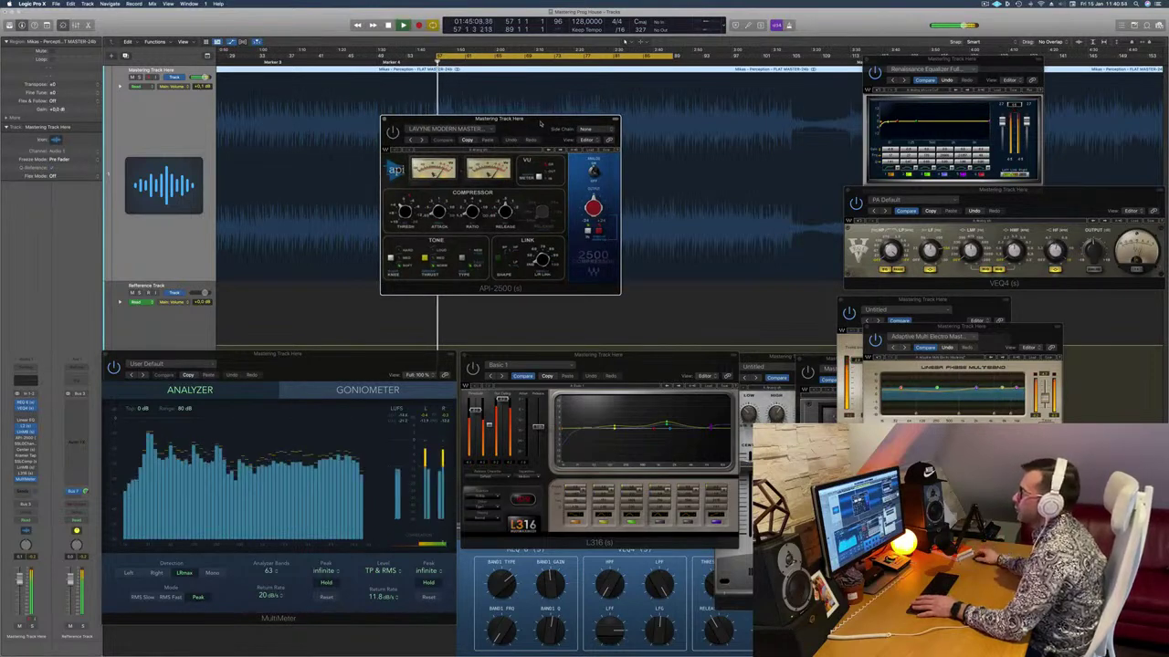
pyautogui.press('space')
pyautogui.moveTo(540, 123); pyautogui.dragTo(526, 125)
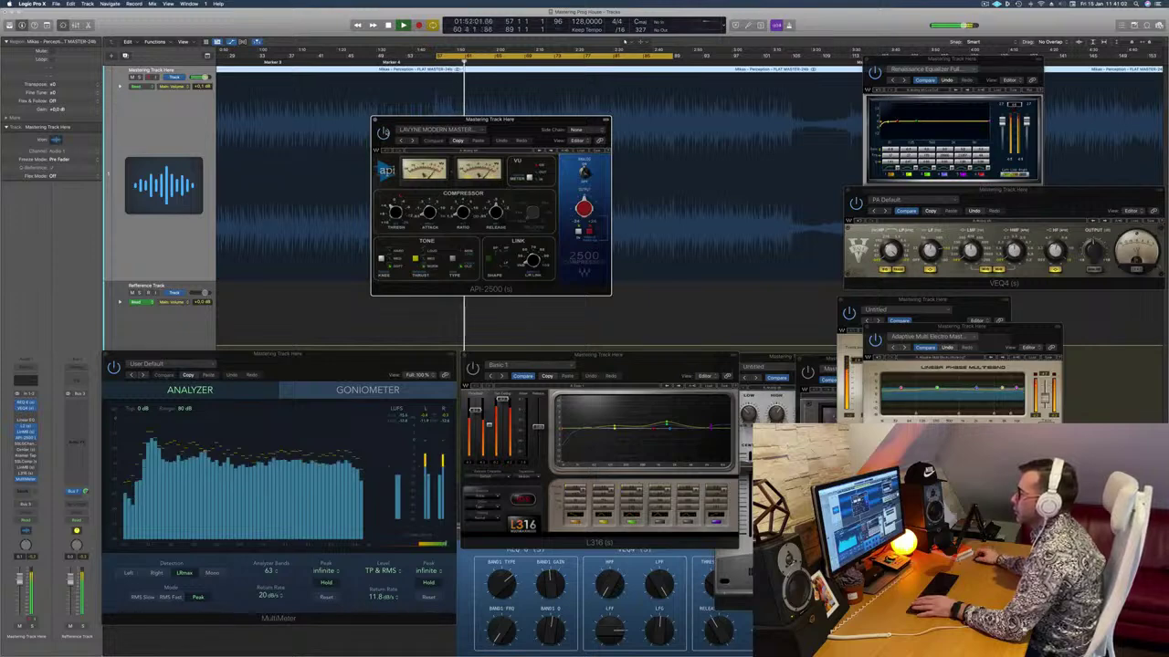
pyautogui.moveTo(514, 126); pyautogui.dragTo(523, 131)
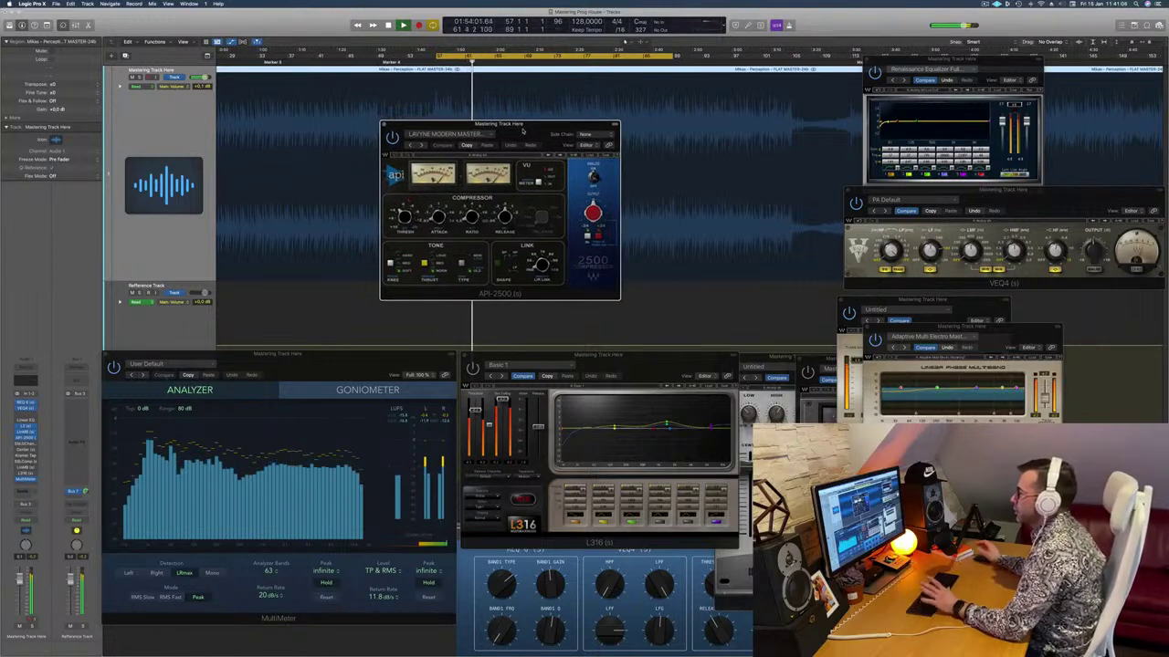
# - Move the API-2500 window over L316, compare the loop using its bypass, and close the window
pyautogui.moveTo(523, 130); pyautogui.dragTo(705, 257)
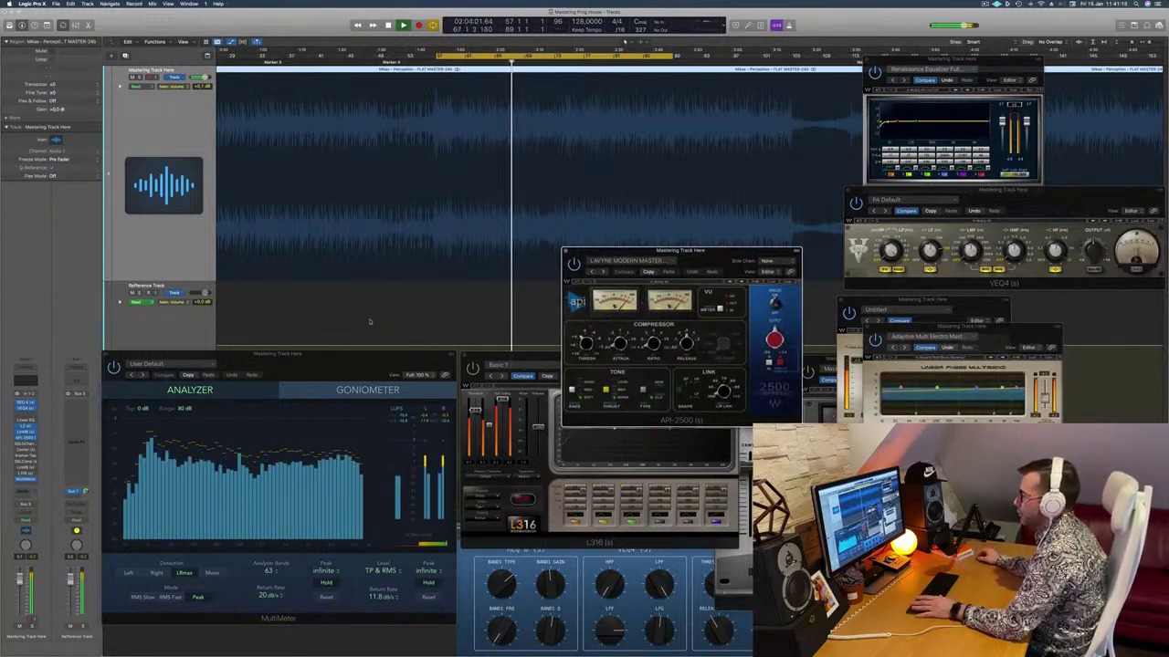
pyautogui.moveTo(693, 260); pyautogui.dragTo(679, 261)
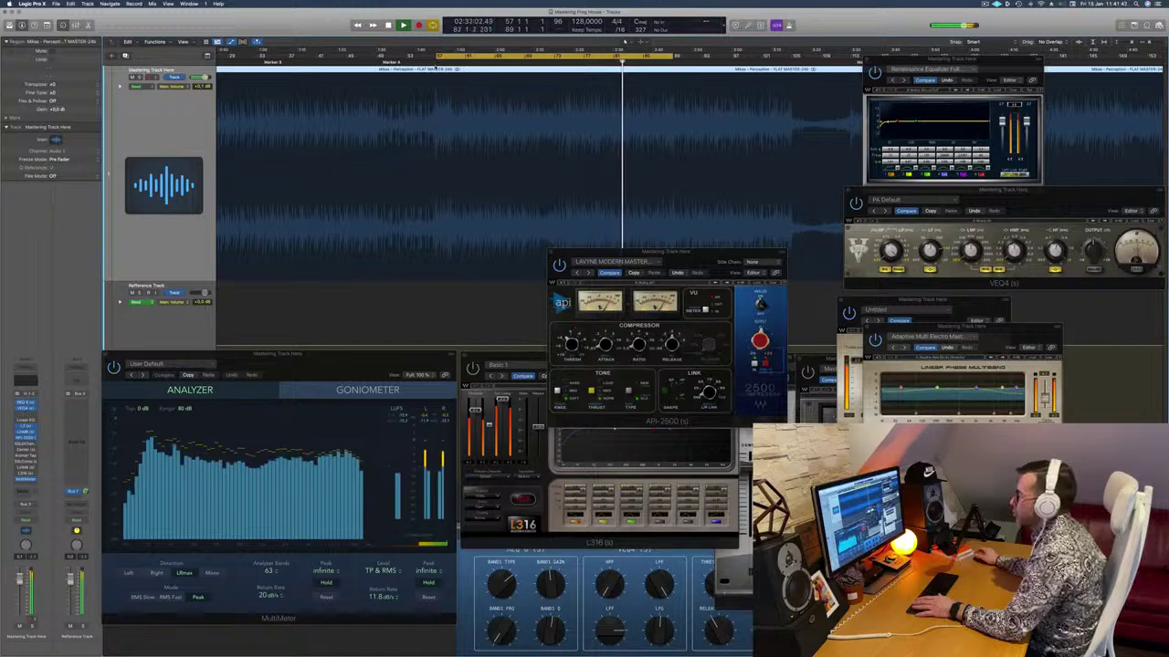
pyautogui.press('Return')
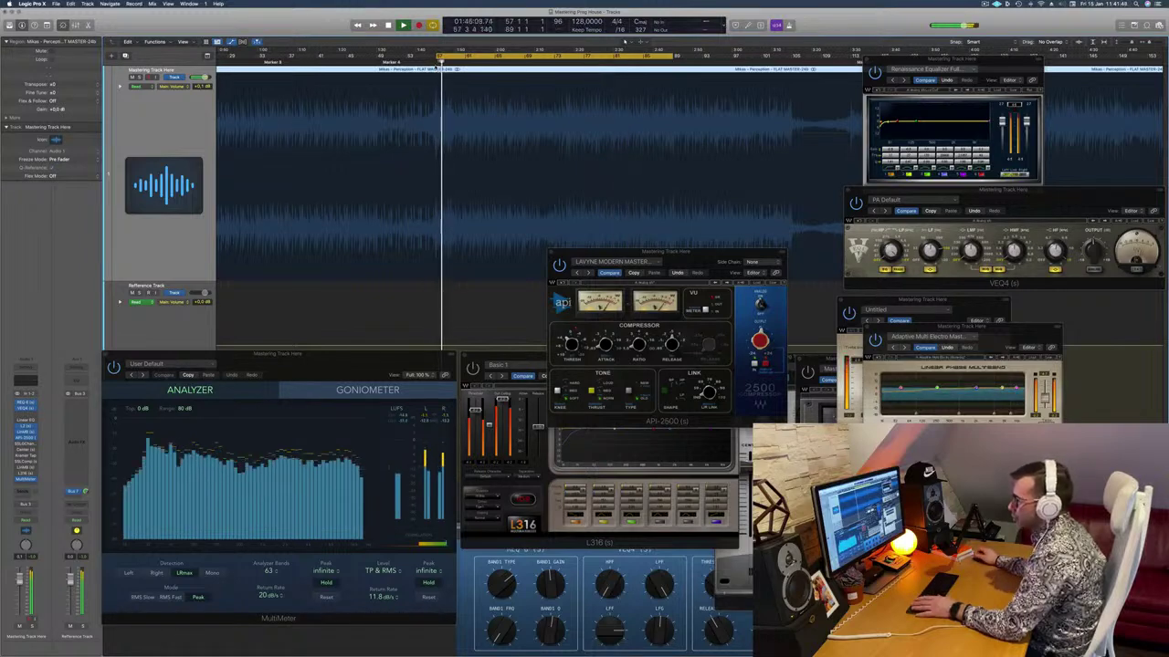
pyautogui.click(561, 267)
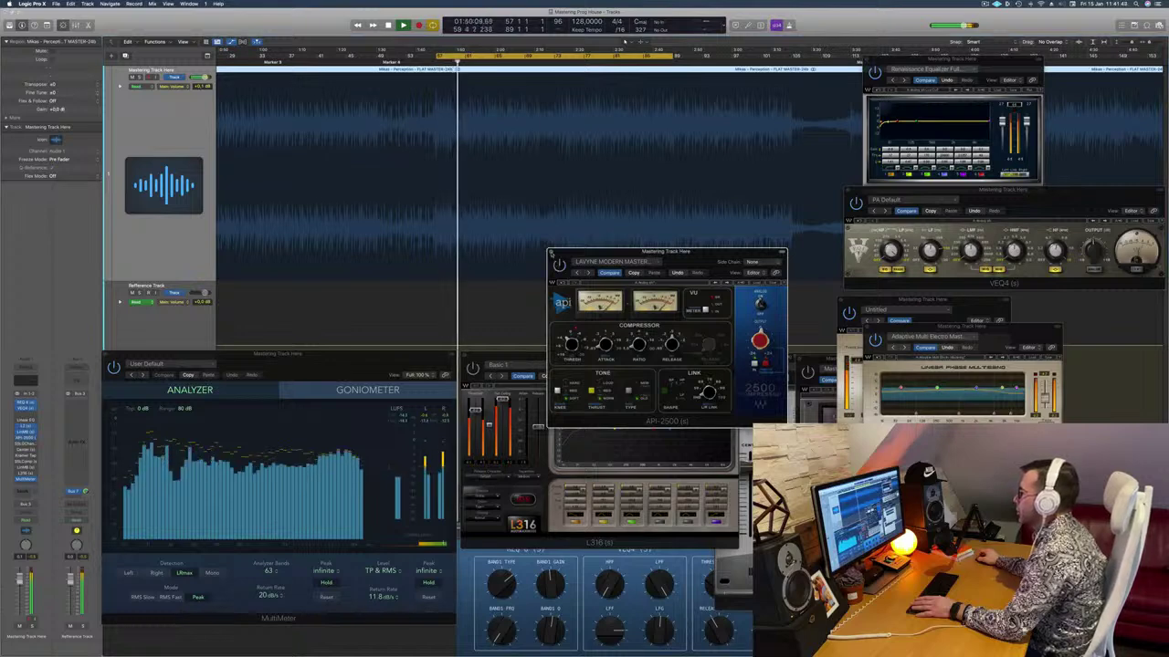
pyautogui.press('super+w')
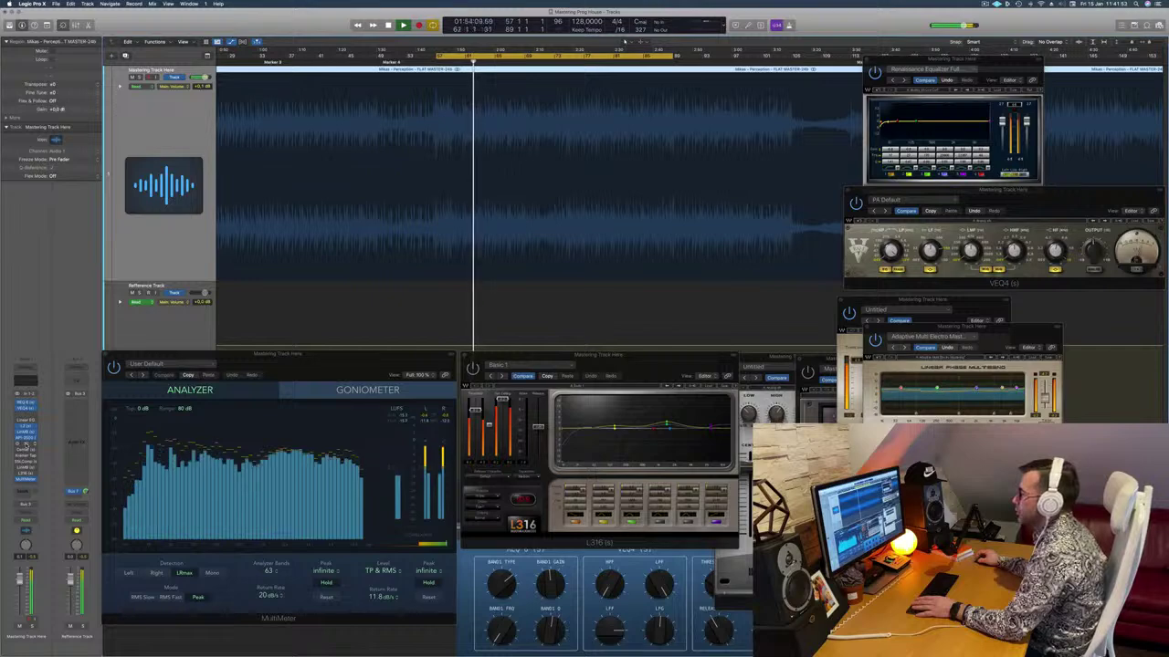
# - Open the SSLGChannel strip, place its window over the L316 limiter, and audition it on the looped section
pyautogui.click(27, 446)
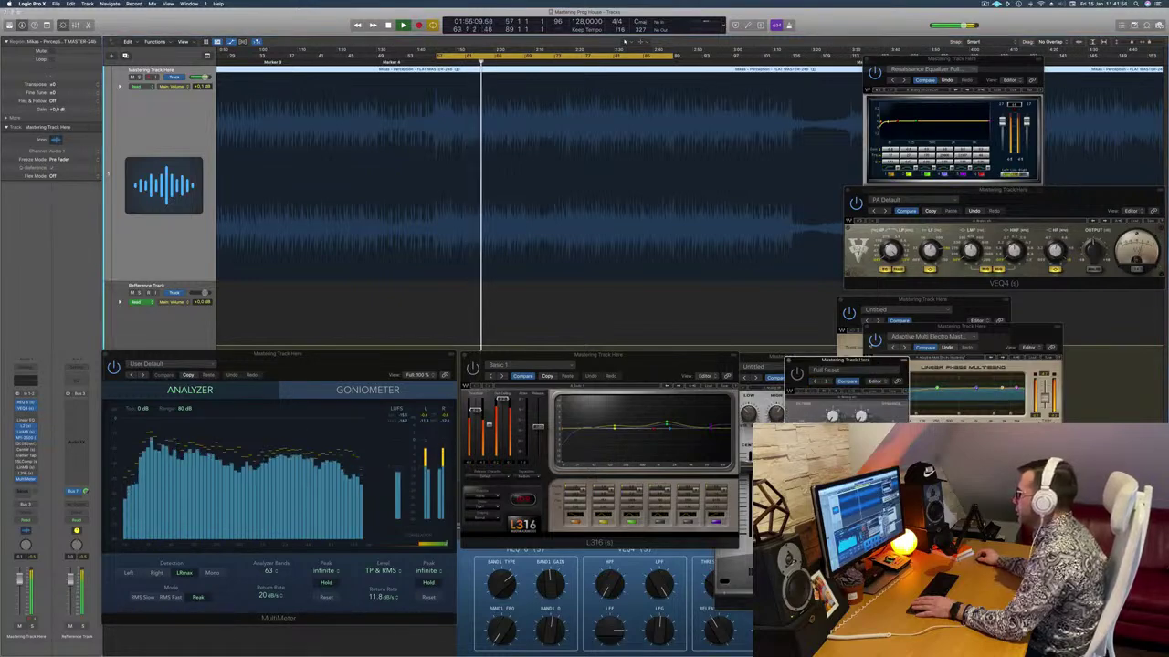
pyautogui.moveTo(675, 232); pyautogui.dragTo(647, 222)
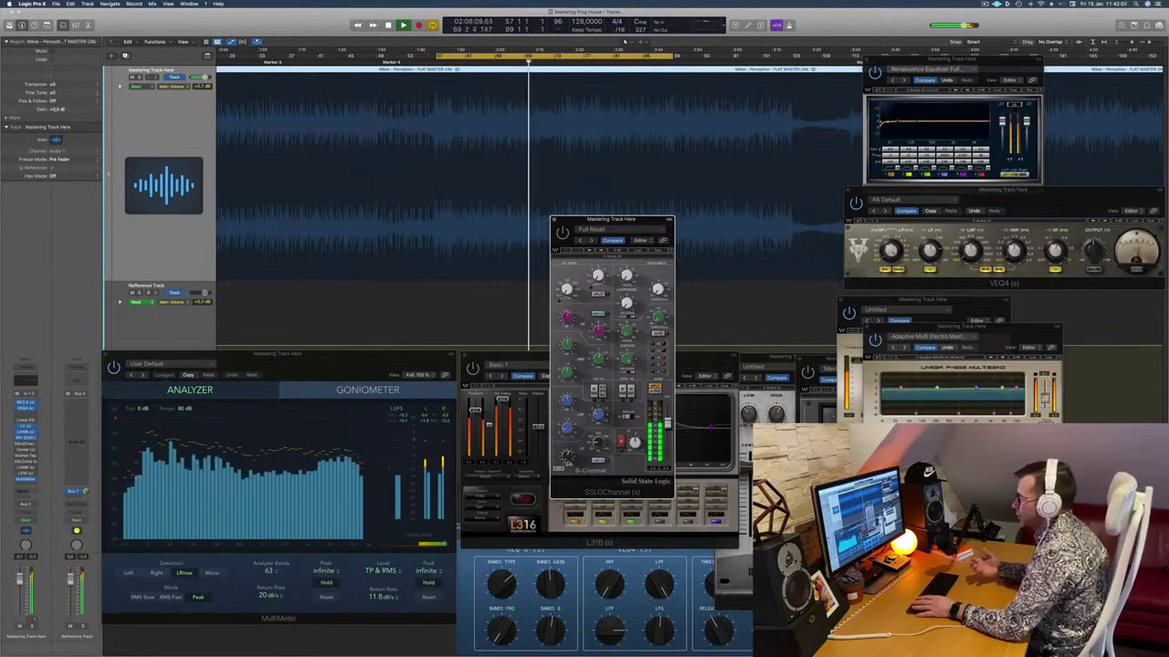
pyautogui.moveTo(617, 201); pyautogui.dragTo(549, 214)
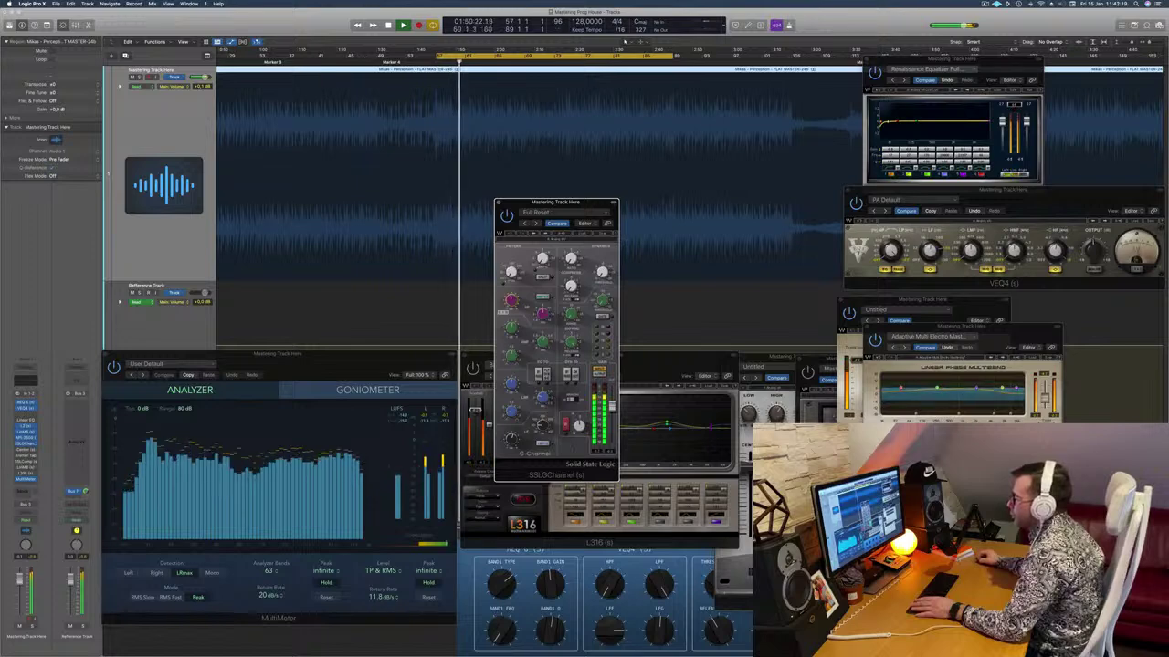
pyautogui.moveTo(584, 205); pyautogui.dragTo(587, 198)
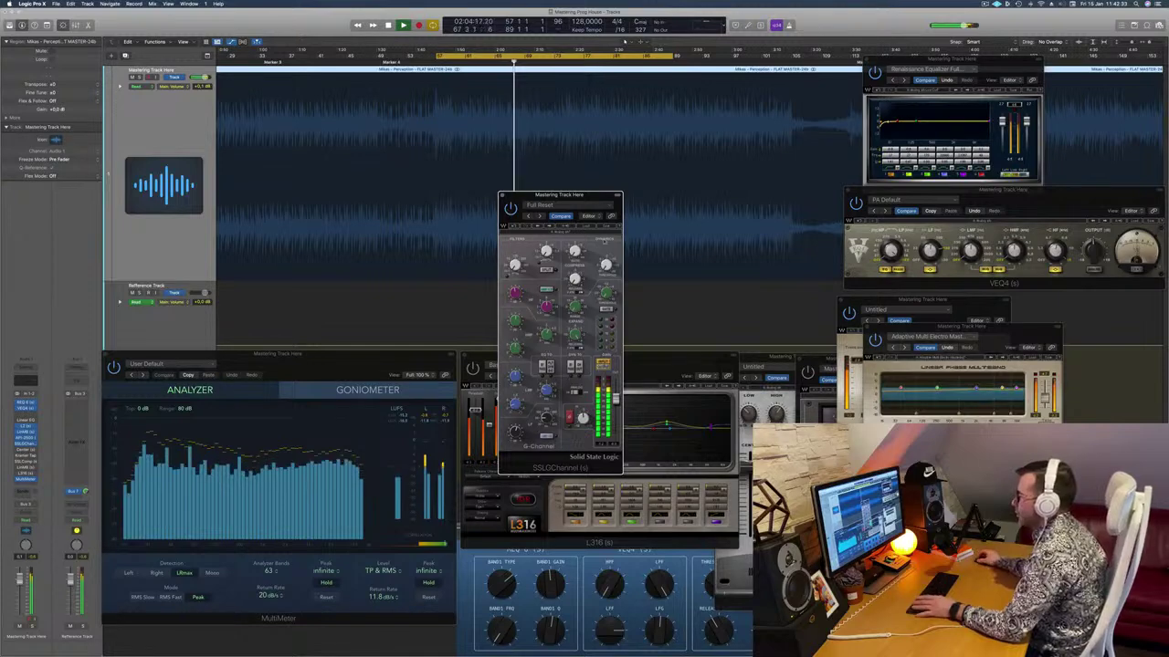
# - Place the SSLGChannel window between the arrangement waveform and the VEQ4 window, and restart the loop
pyautogui.moveTo(594, 202); pyautogui.dragTo(654, 180)
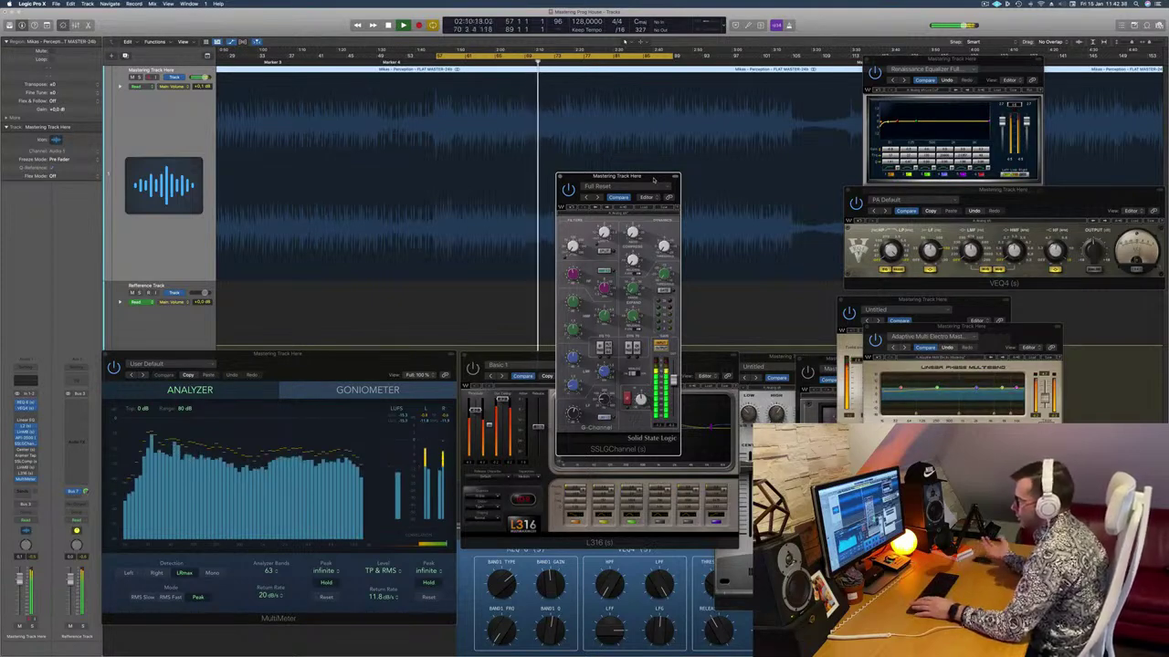
pyautogui.moveTo(654, 180); pyautogui.dragTo(681, 167)
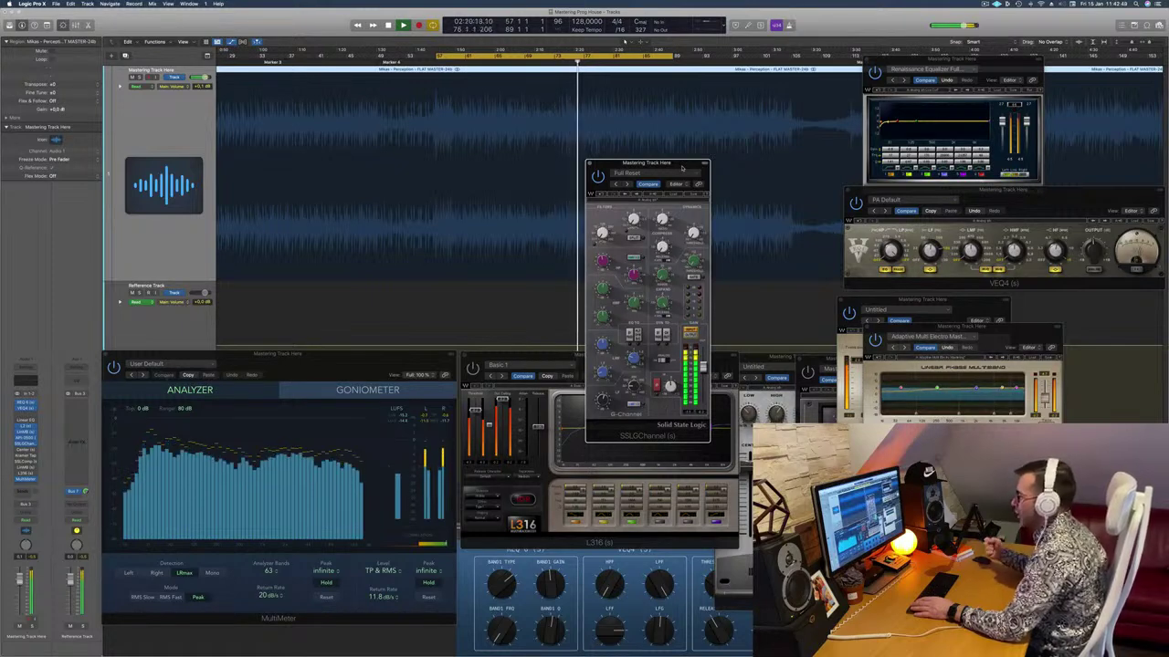
pyautogui.moveTo(676, 167); pyautogui.dragTo(712, 161)
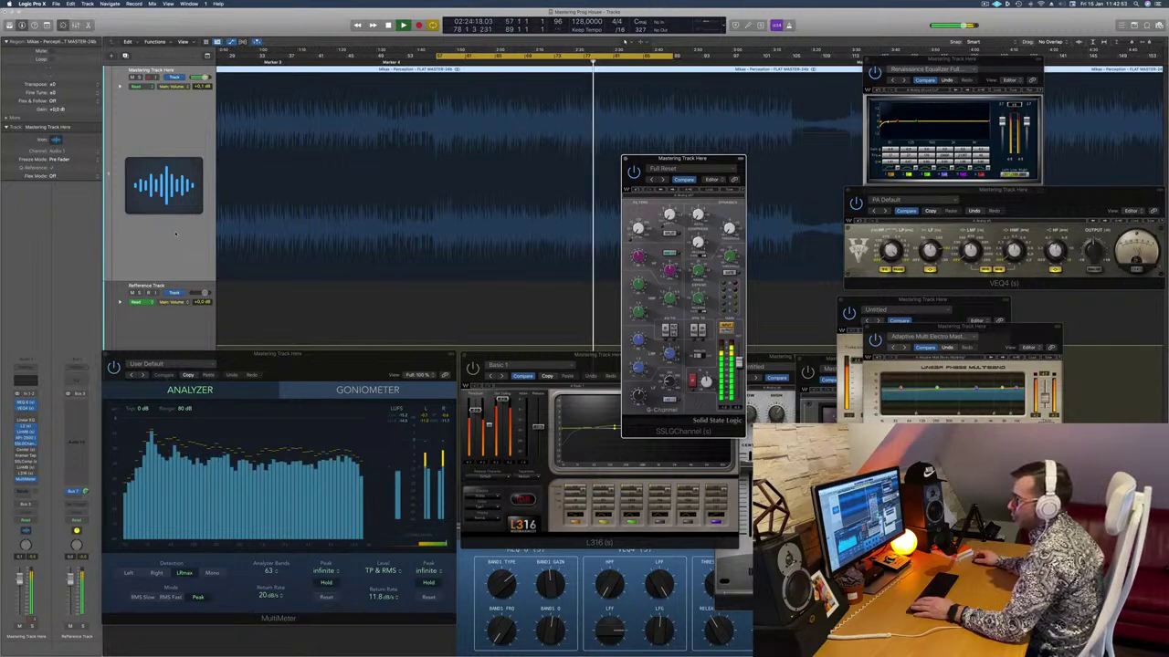
pyautogui.press('space')
pyautogui.press('space')
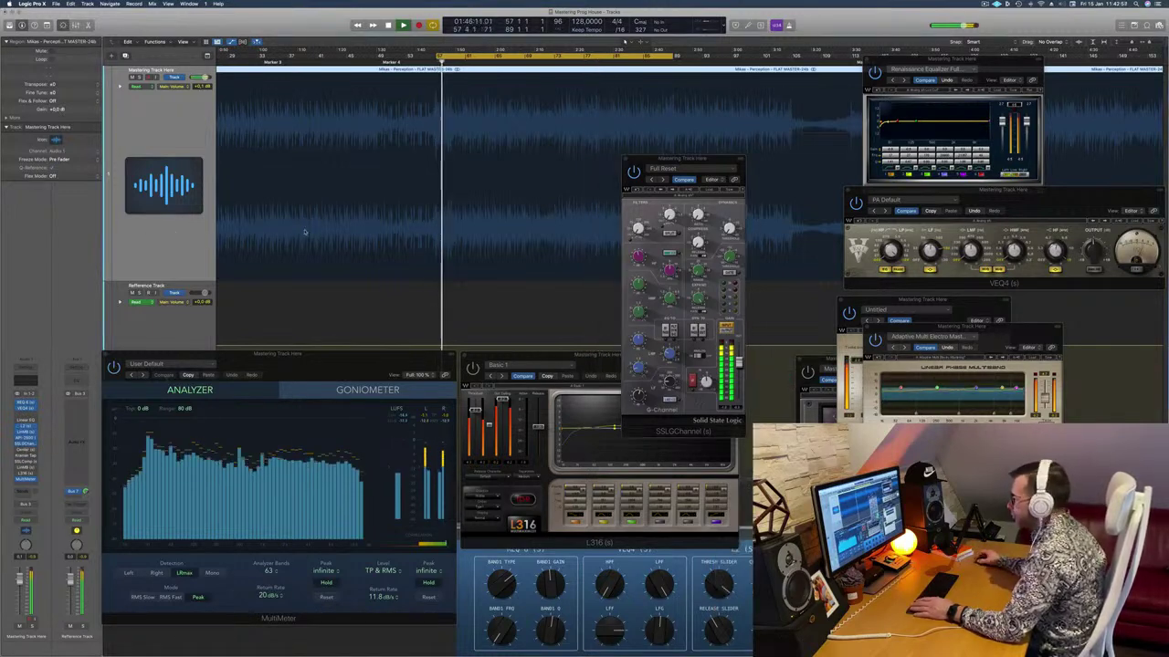
# - Open the Center plug-in and audition it on the loop with its window beside SSLGChannel
pyautogui.click(26, 451)
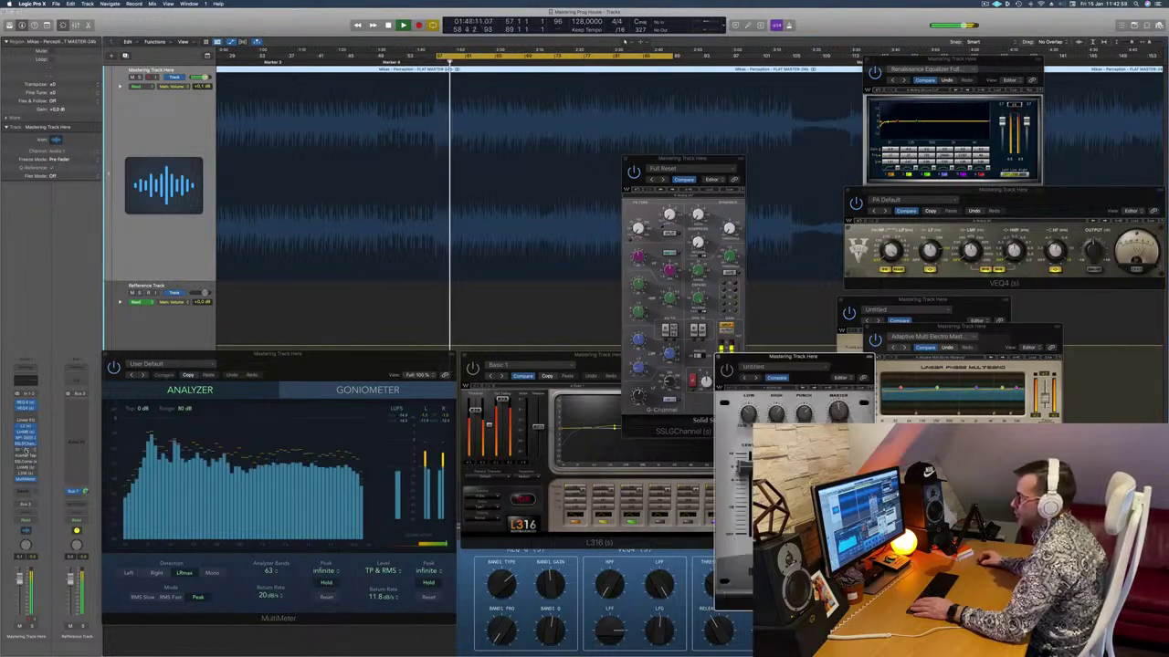
pyautogui.moveTo(828, 359); pyautogui.dragTo(597, 247)
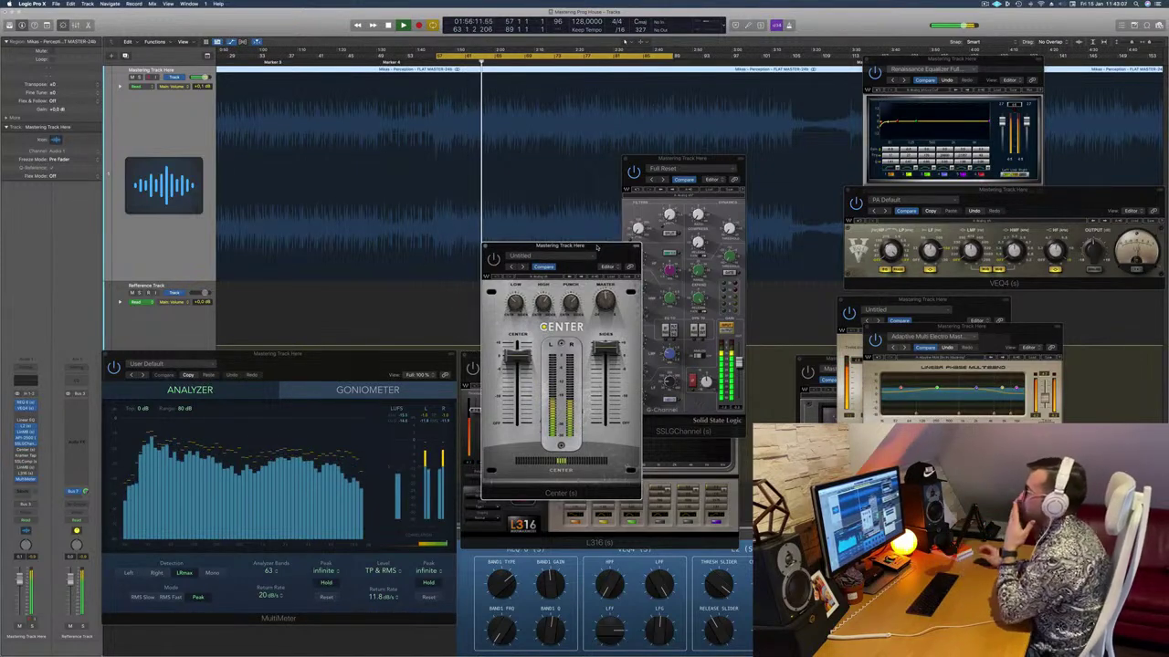
pyautogui.moveTo(597, 247); pyautogui.dragTo(551, 168)
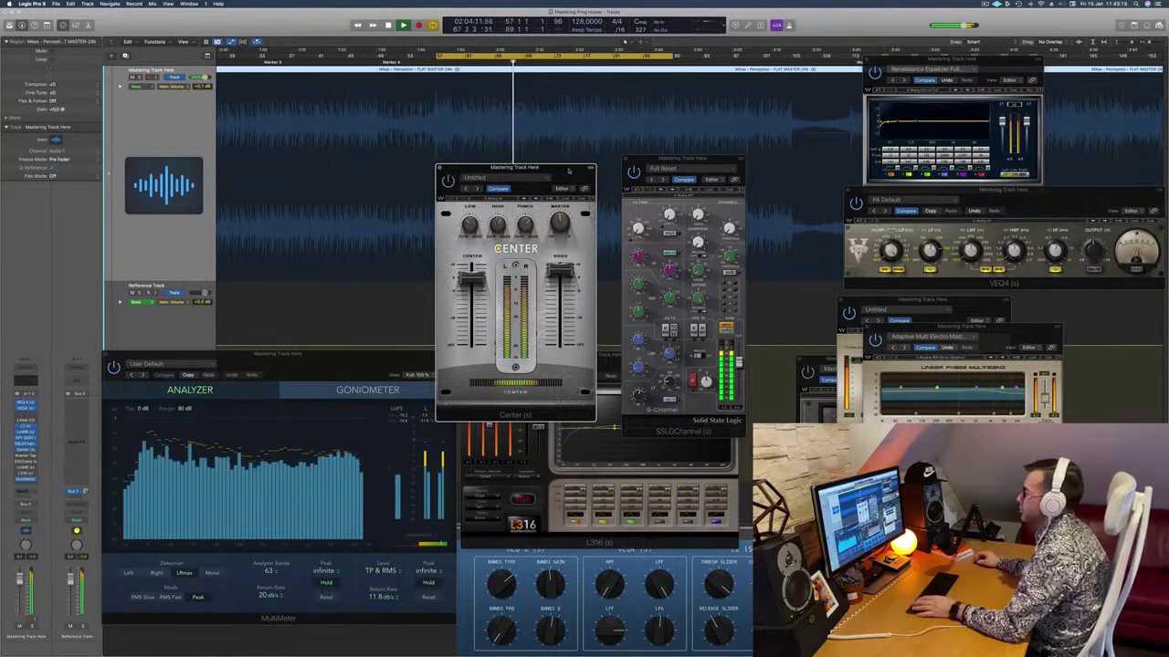
pyautogui.moveTo(570, 170)
pyautogui.mouseDown()
pyautogui.moveTo(609, 170)
pyautogui.moveTo(575, 171)
pyautogui.mouseUp()
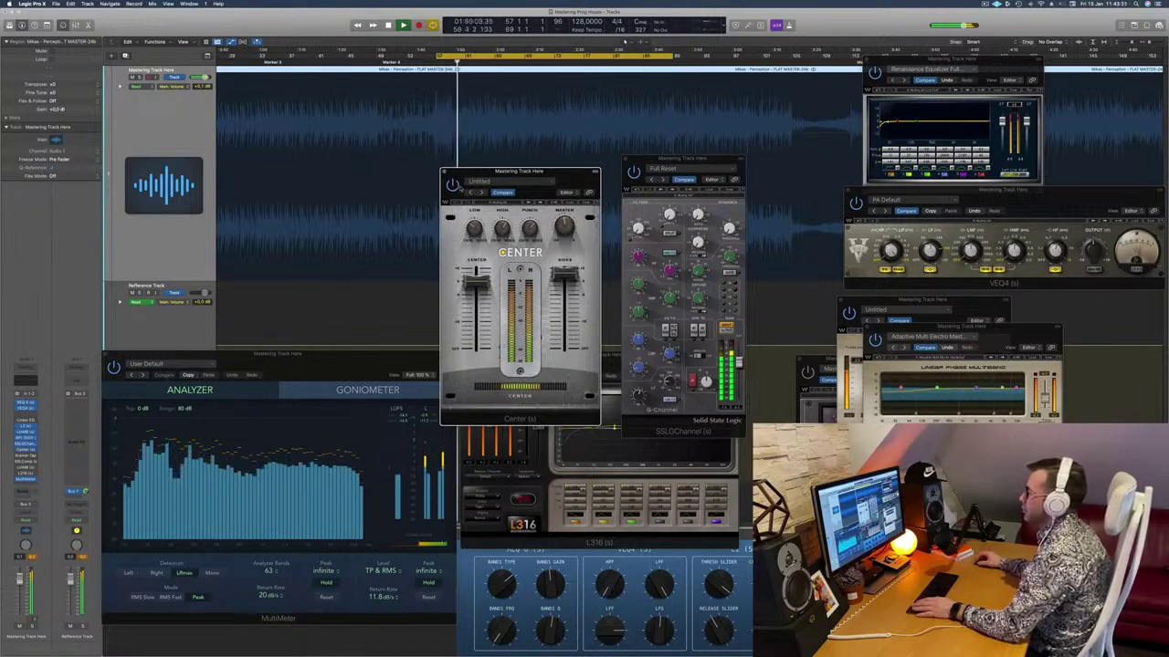
pyautogui.moveTo(575, 177); pyautogui.dragTo(579, 176)
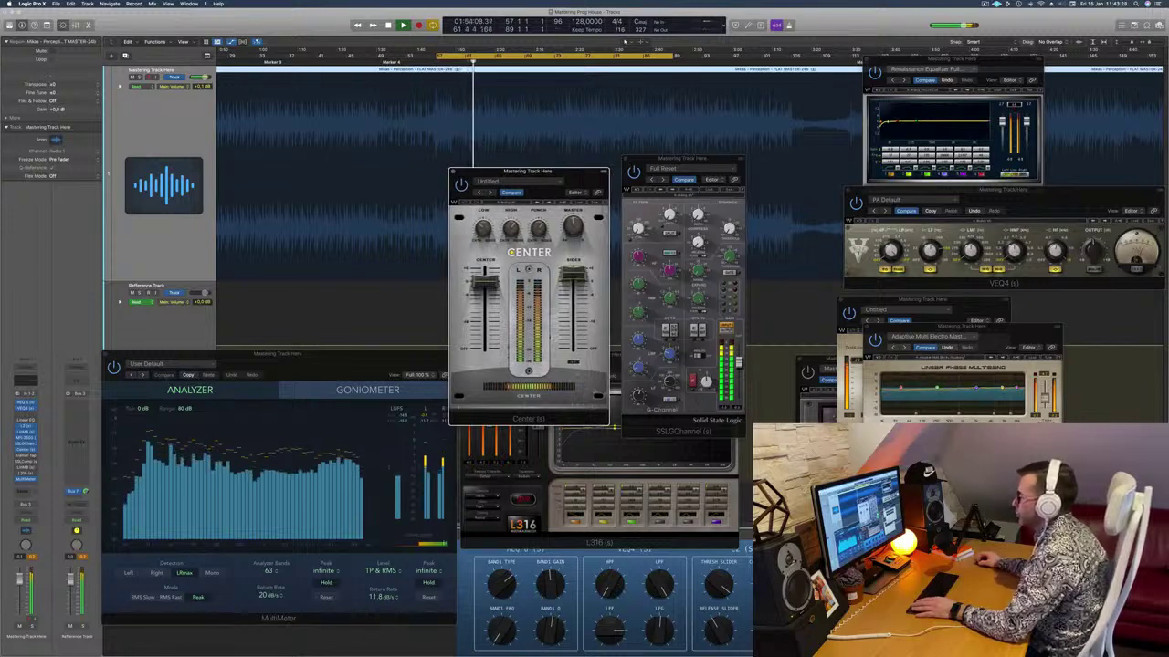
# - Reset the mastering channel's peak level reading and move the Center window over the SSLGChannel window
pyautogui.click(32, 558)
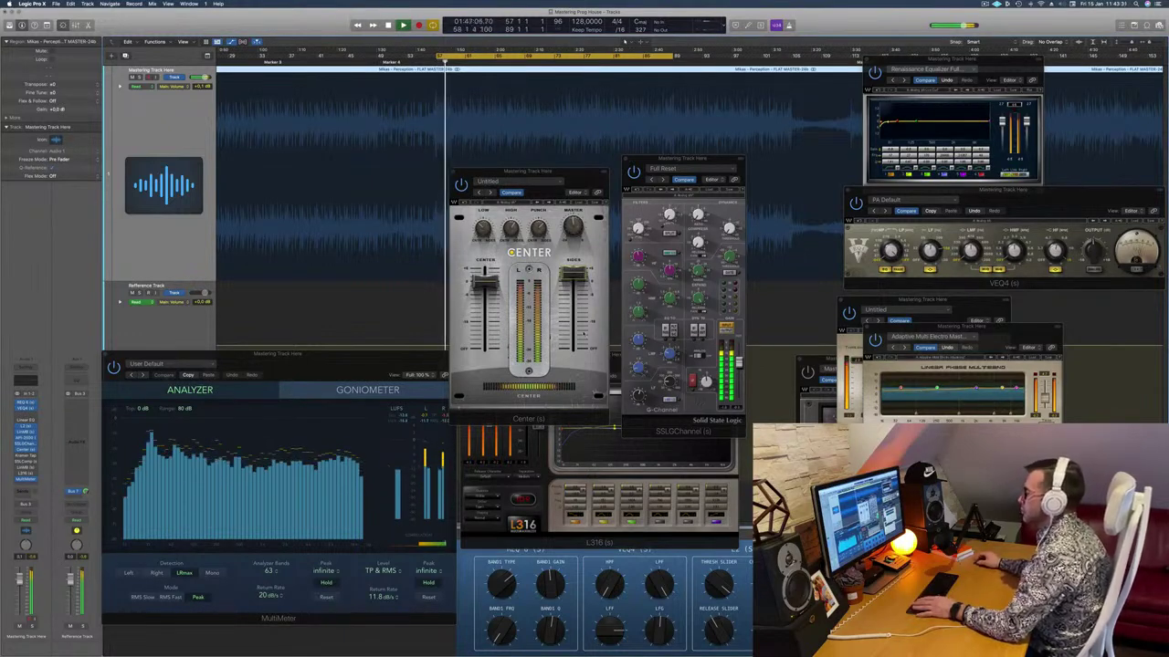
pyautogui.click(608, 423)
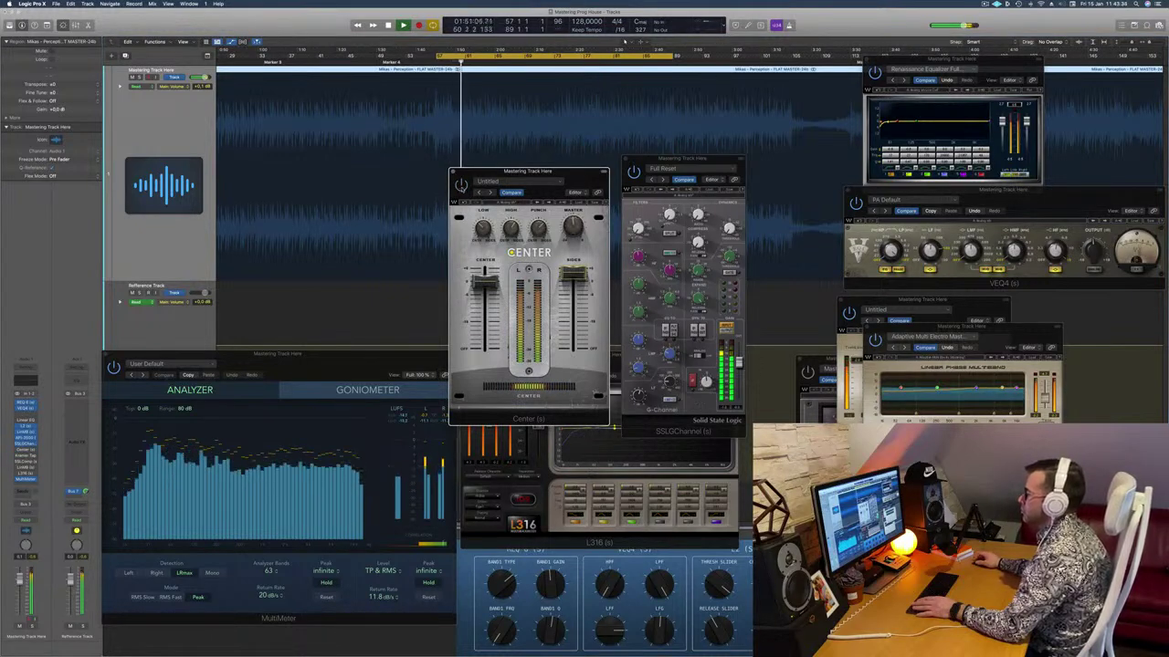
pyautogui.moveTo(590, 177); pyautogui.dragTo(720, 197)
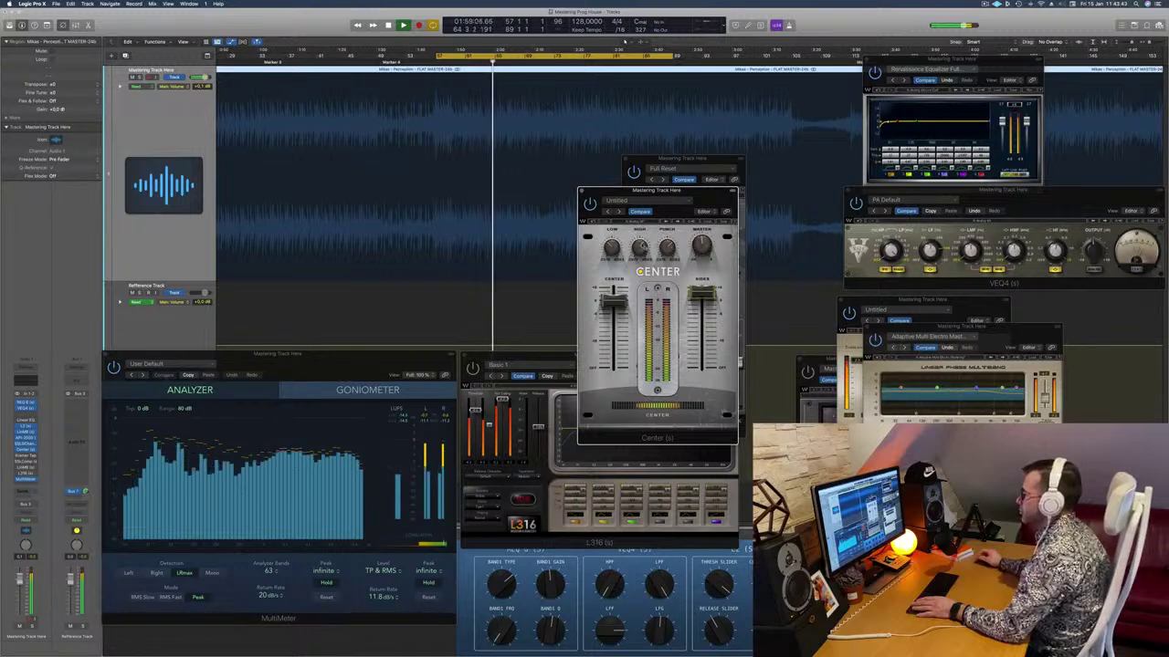
pyautogui.moveTo(716, 201); pyautogui.dragTo(788, 215)
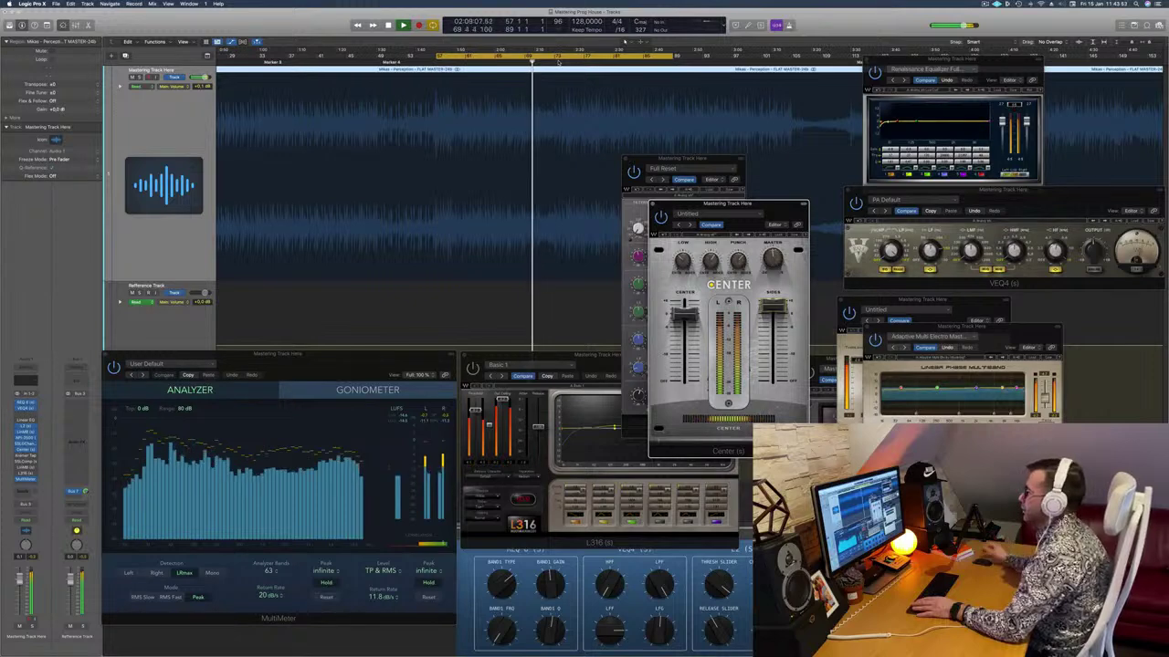
# - Open the Kramer Tape and SSLComp plug-ins, keep only SSLComp open above the Center window, and restart the loop
pyautogui.click(26, 456)
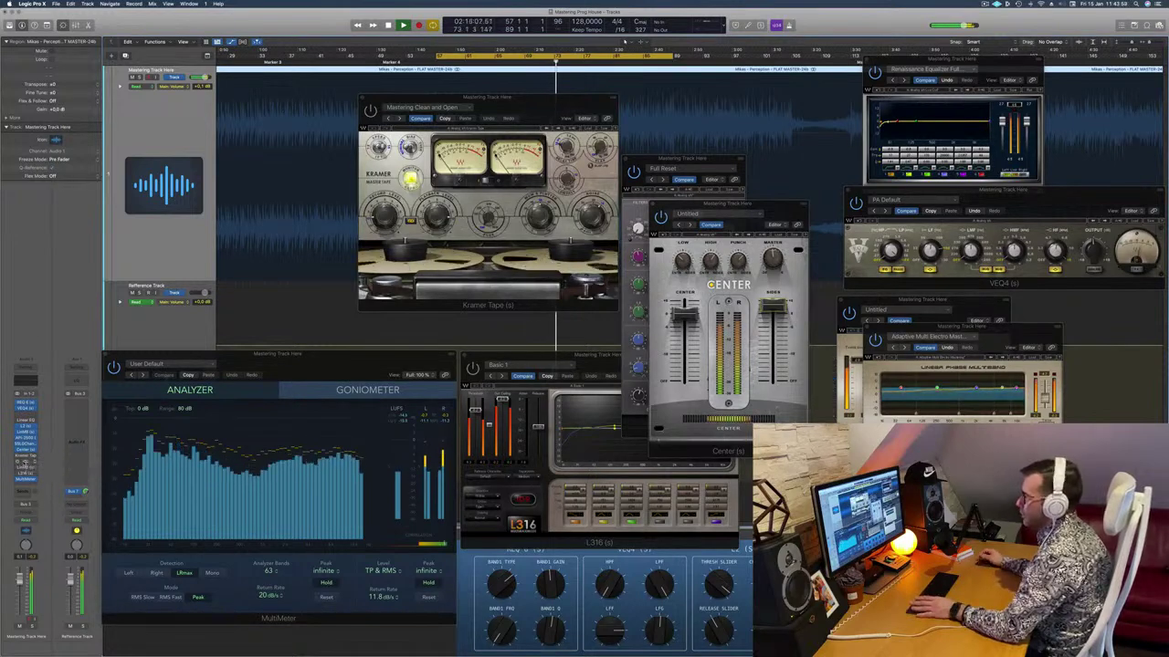
pyautogui.click(26, 463)
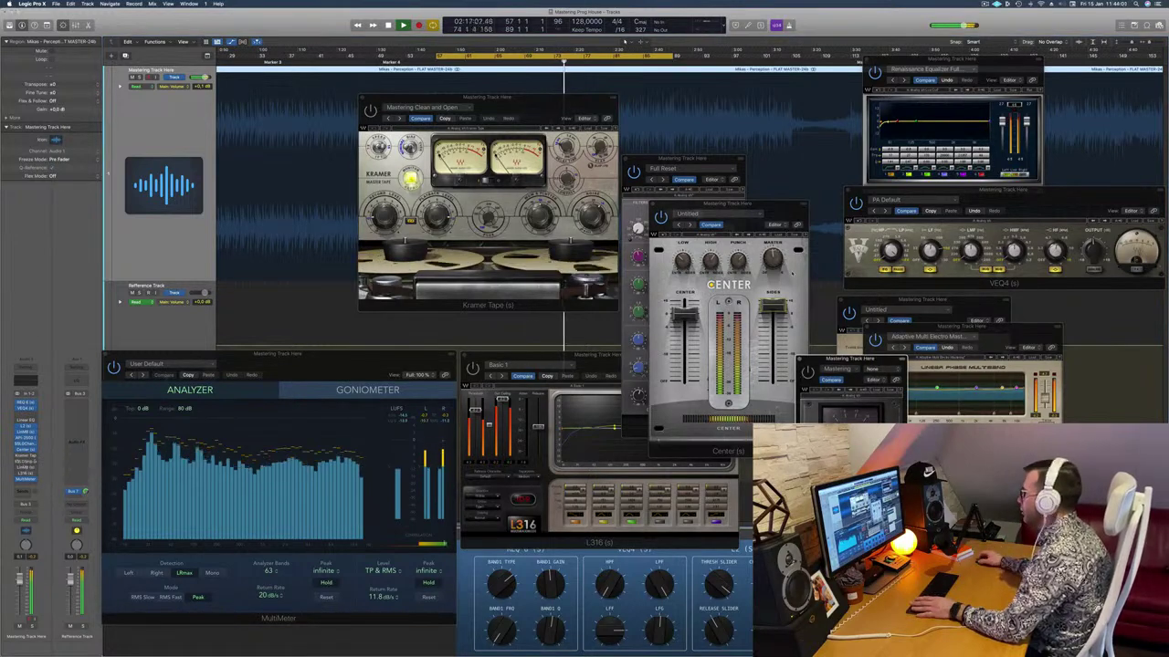
pyautogui.moveTo(883, 359); pyautogui.dragTo(782, 126)
pyautogui.click(362, 97)
pyautogui.press('Return')
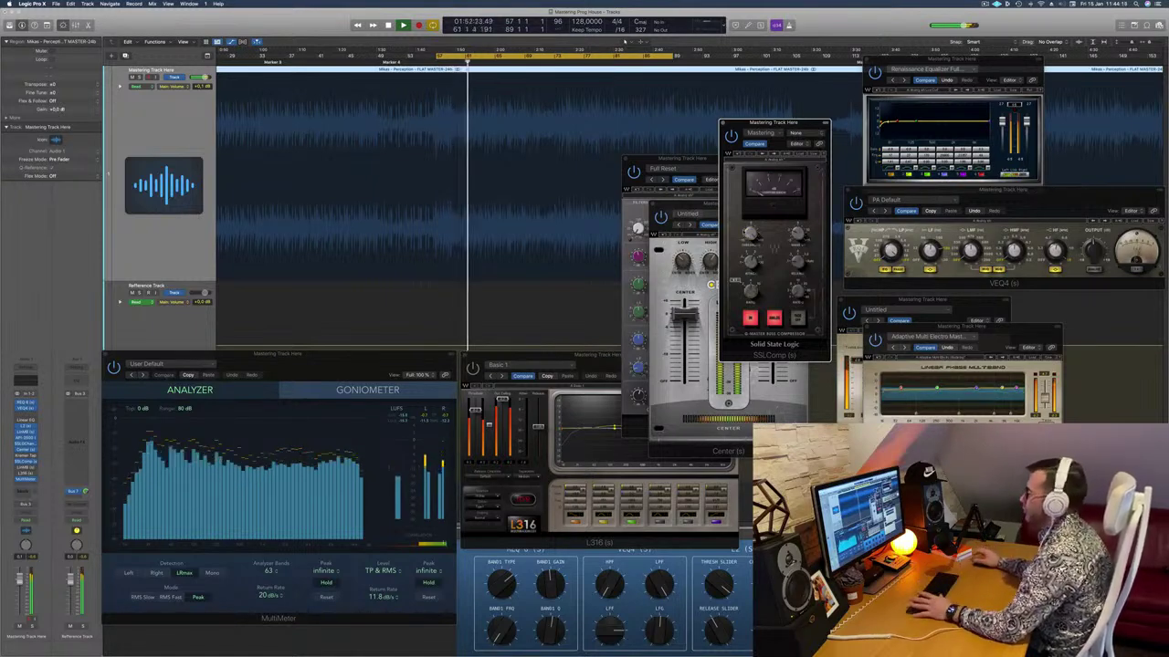
# - Audition SSLComp on the loop and place its window over the SSLGChannel and Center windows
pyautogui.moveTo(813, 126); pyautogui.dragTo(686, 153)
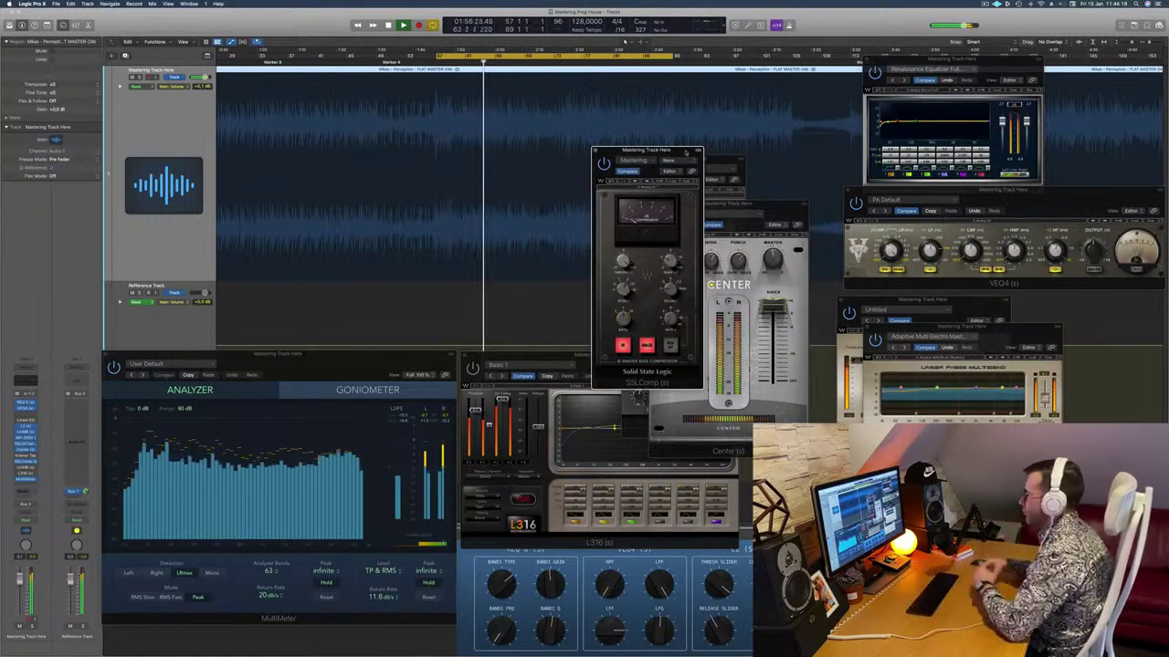
pyautogui.moveTo(659, 150); pyautogui.dragTo(645, 147)
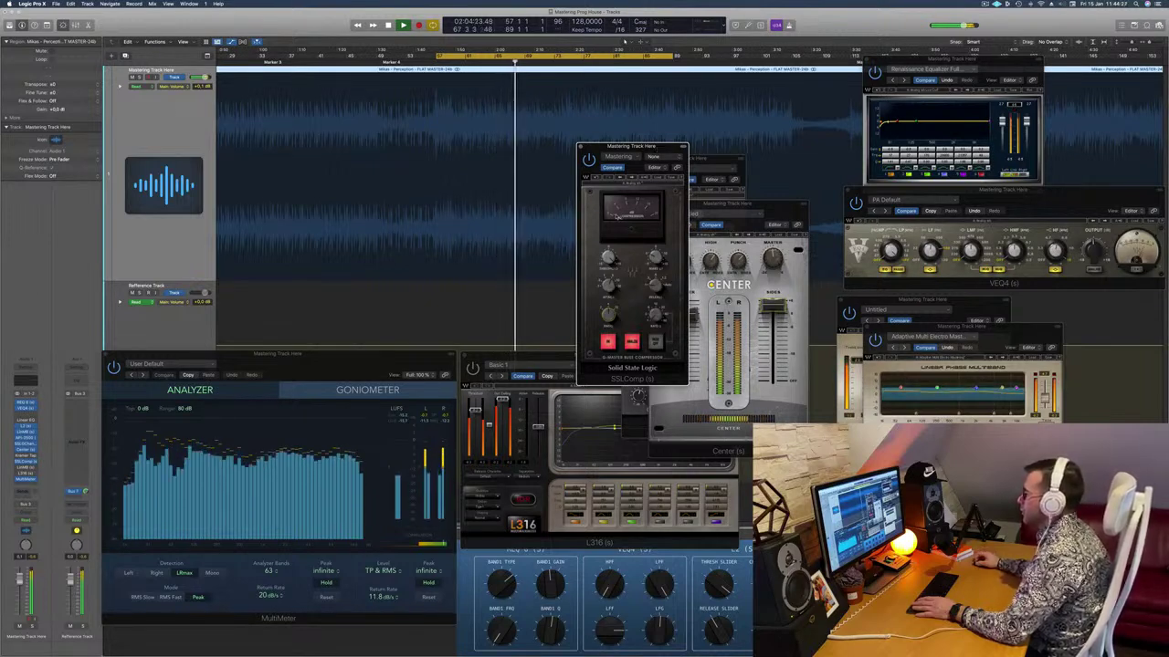
pyautogui.moveTo(632, 146); pyautogui.dragTo(675, 142)
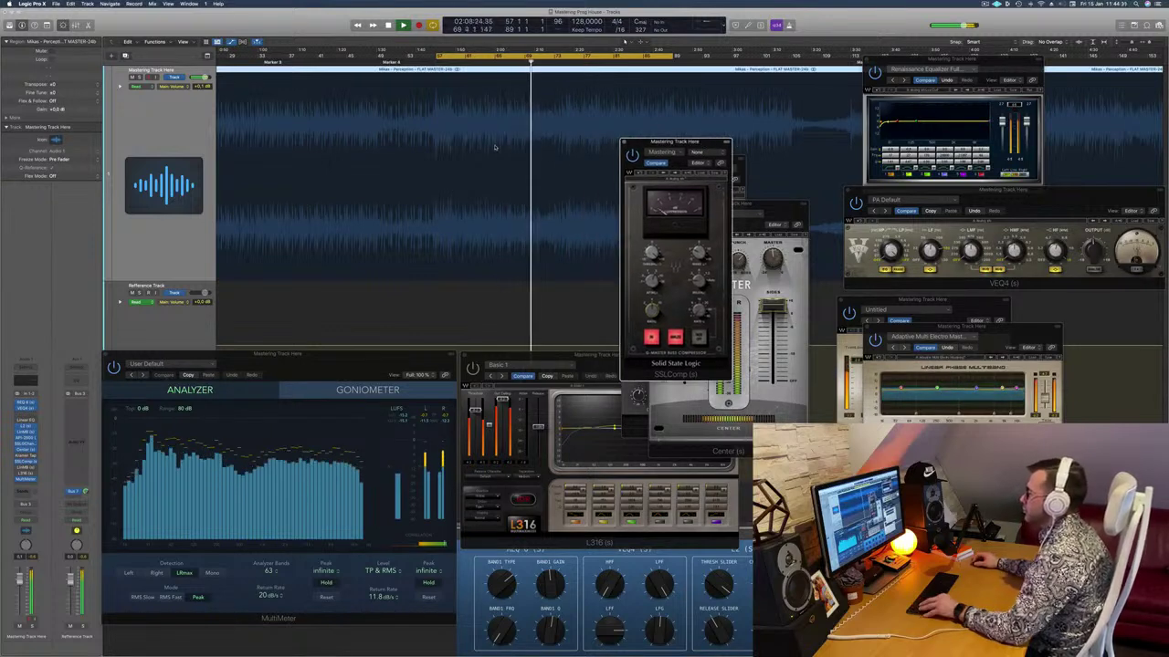
# - Open the LinMB with the Multi Opto Mastering preset, audition it on the loop, and place its window beside SSLComp
pyautogui.press('super+Left')
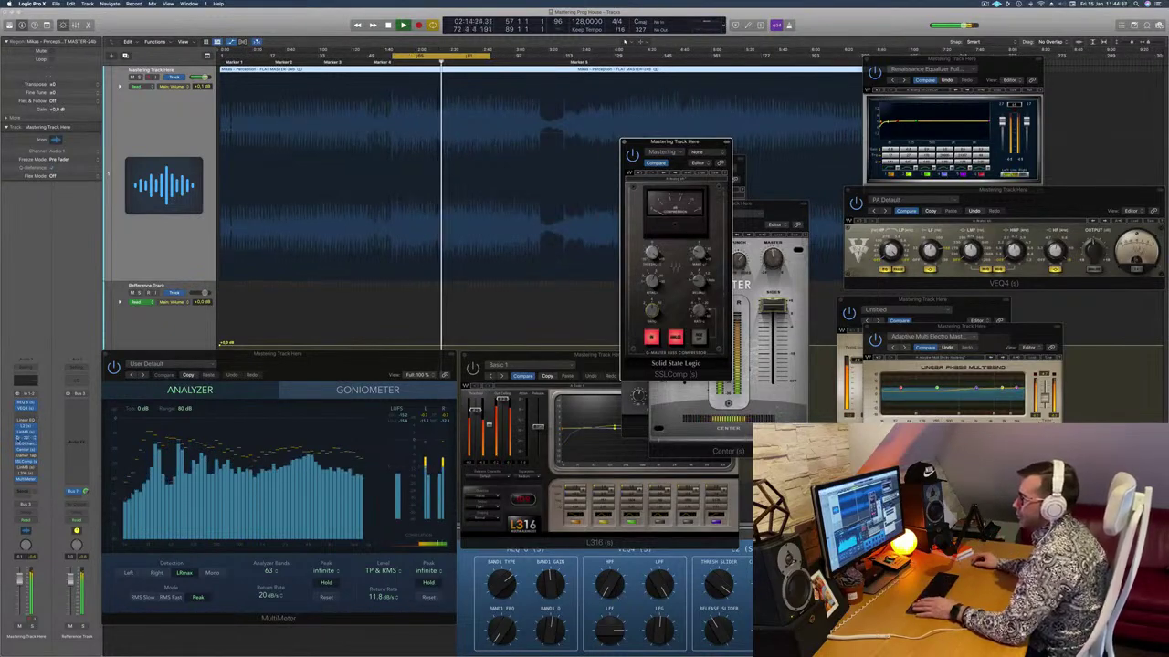
pyautogui.click(28, 471)
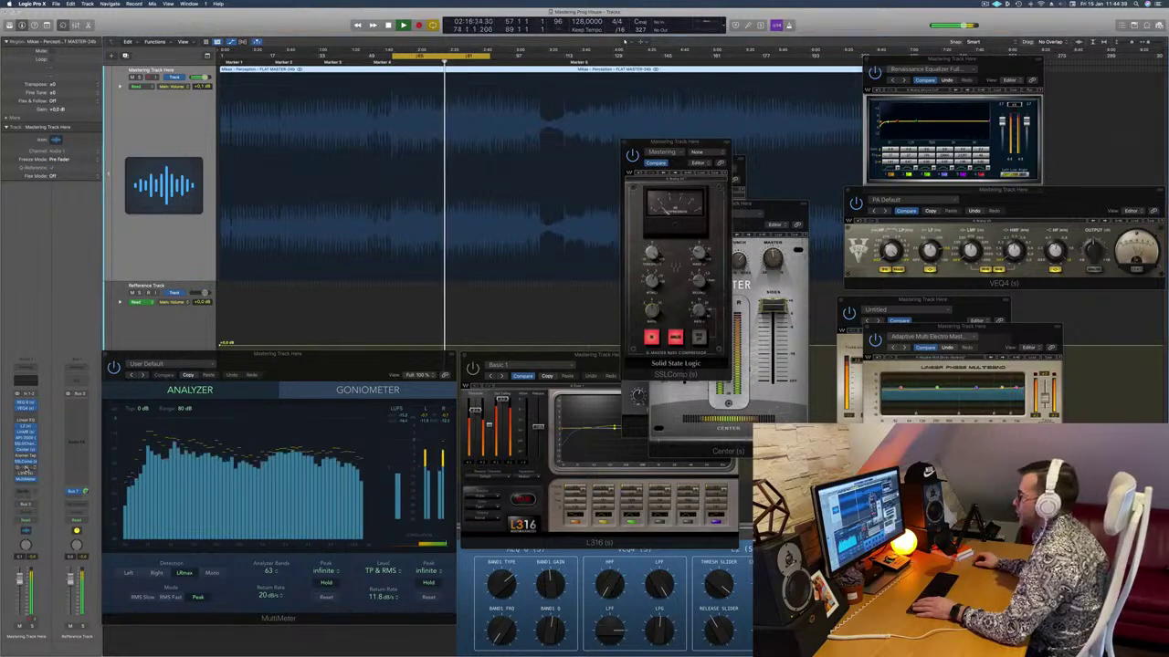
pyautogui.moveTo(894, 413); pyautogui.dragTo(577, 199)
pyautogui.press('space')
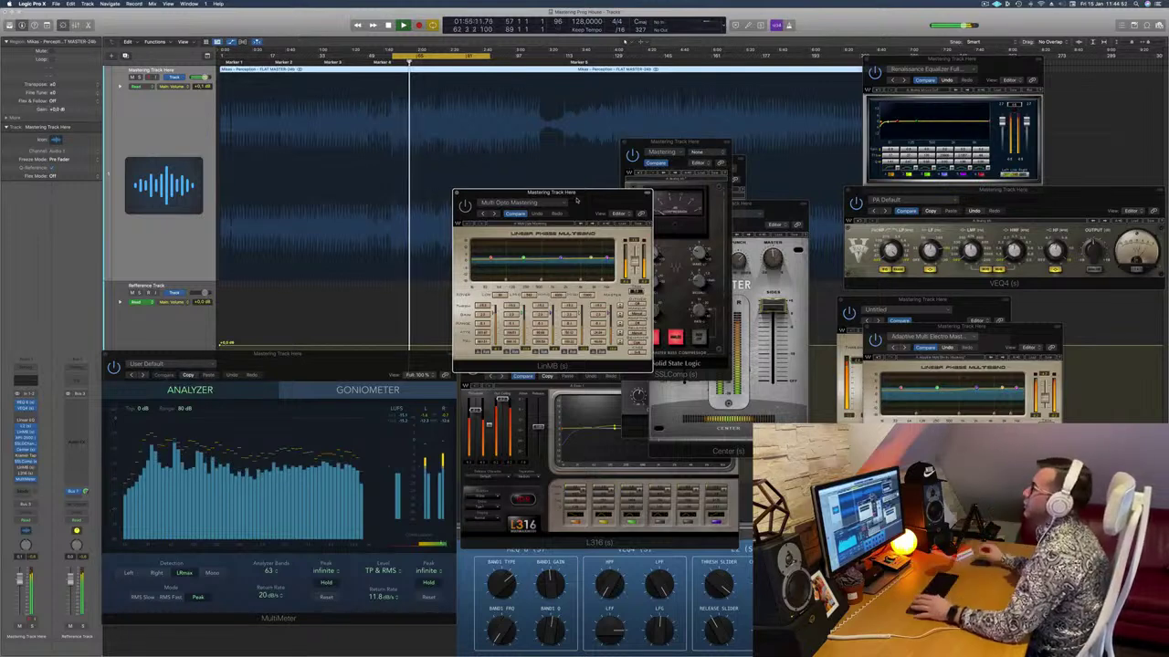
pyautogui.moveTo(577, 199); pyautogui.dragTo(592, 238)
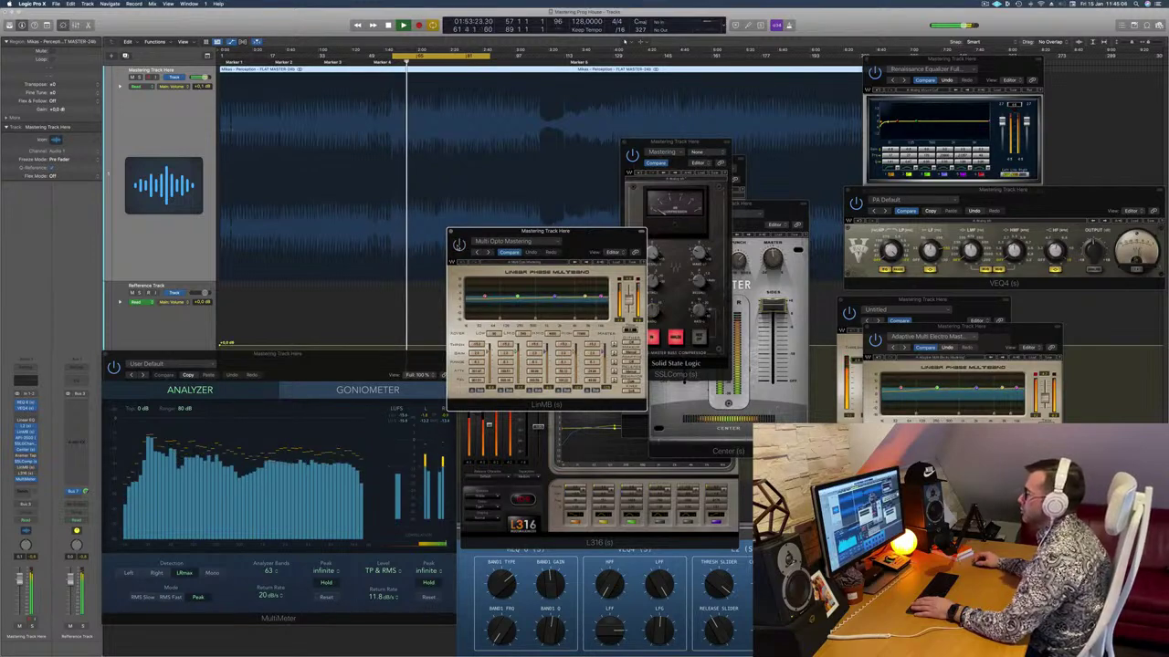
pyautogui.moveTo(586, 234)
pyautogui.mouseDown()
pyautogui.moveTo(578, 244)
pyautogui.moveTo(594, 243)
pyautogui.mouseUp()
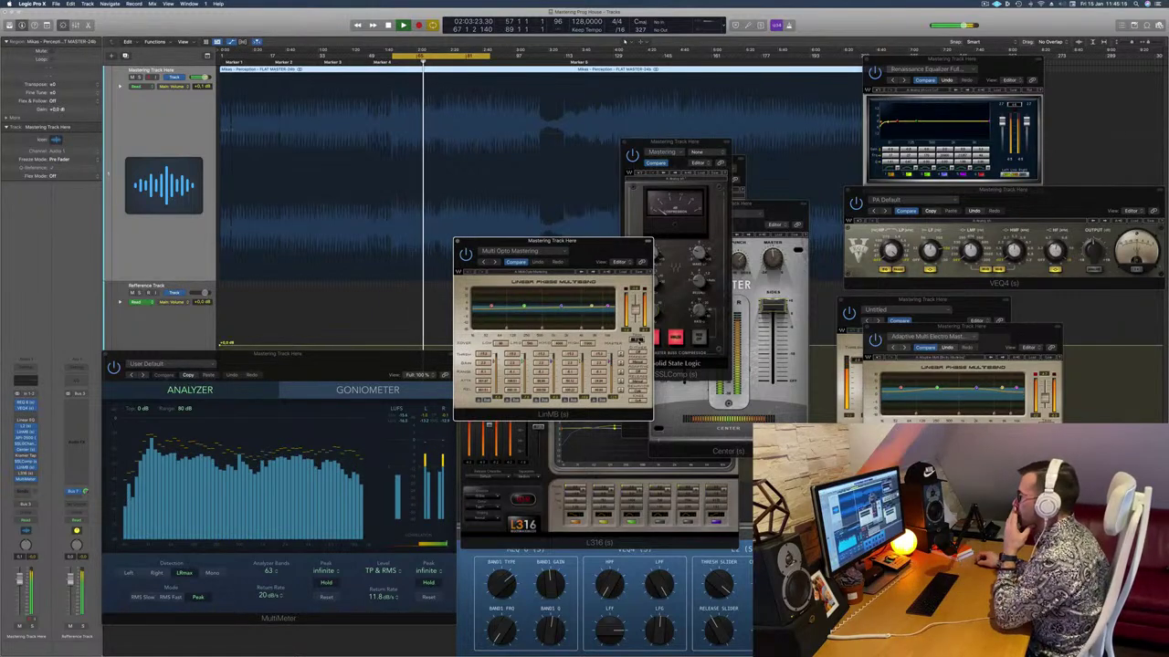
pyautogui.moveTo(602, 246); pyautogui.dragTo(924, 185)
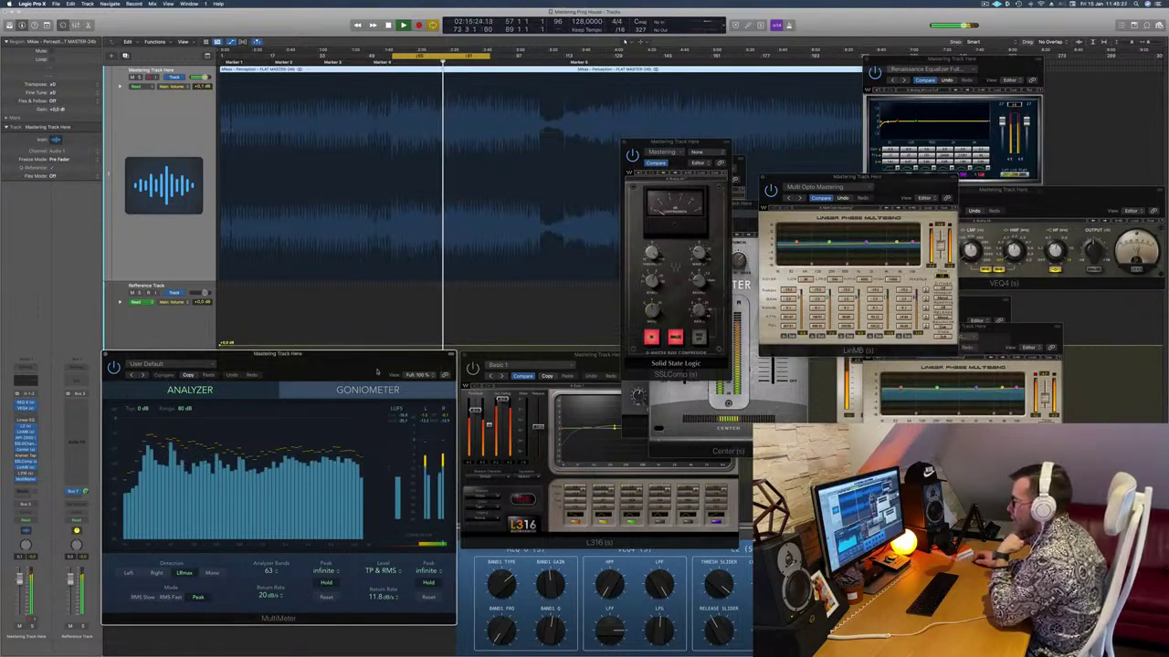
# - Move the MultiMeter beside the SSLComp window, and close and reopen the Multi Opto Mastering LinMB window while the loop plays
pyautogui.moveTo(370, 372); pyautogui.dragTo(470, 351)
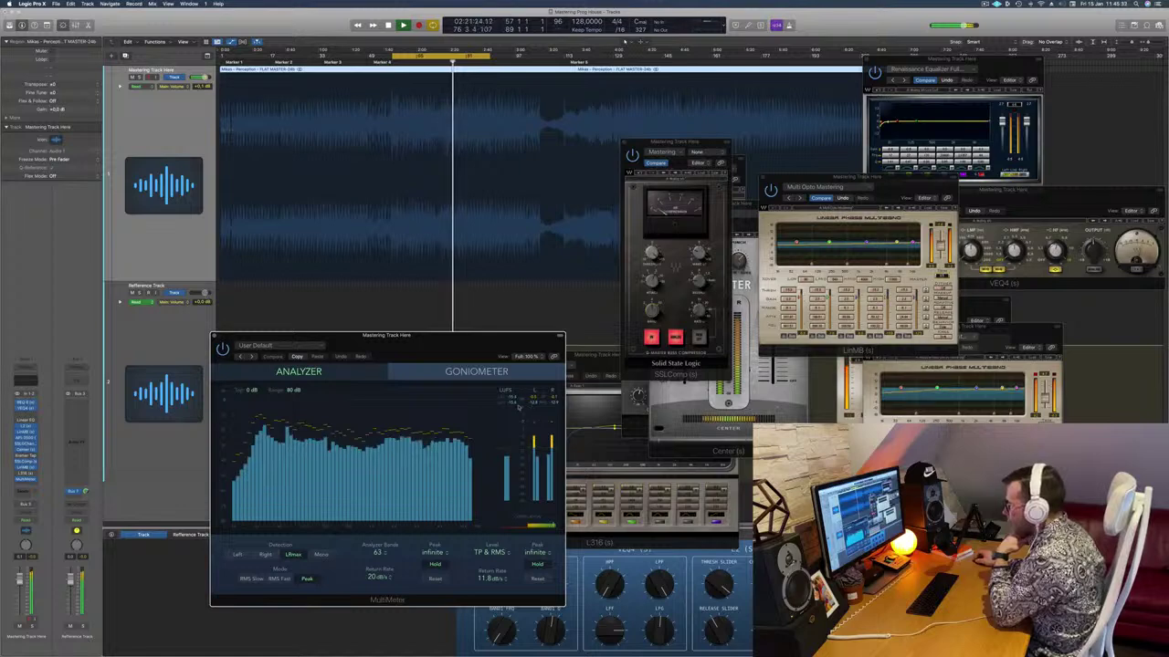
pyautogui.moveTo(489, 339); pyautogui.dragTo(502, 344)
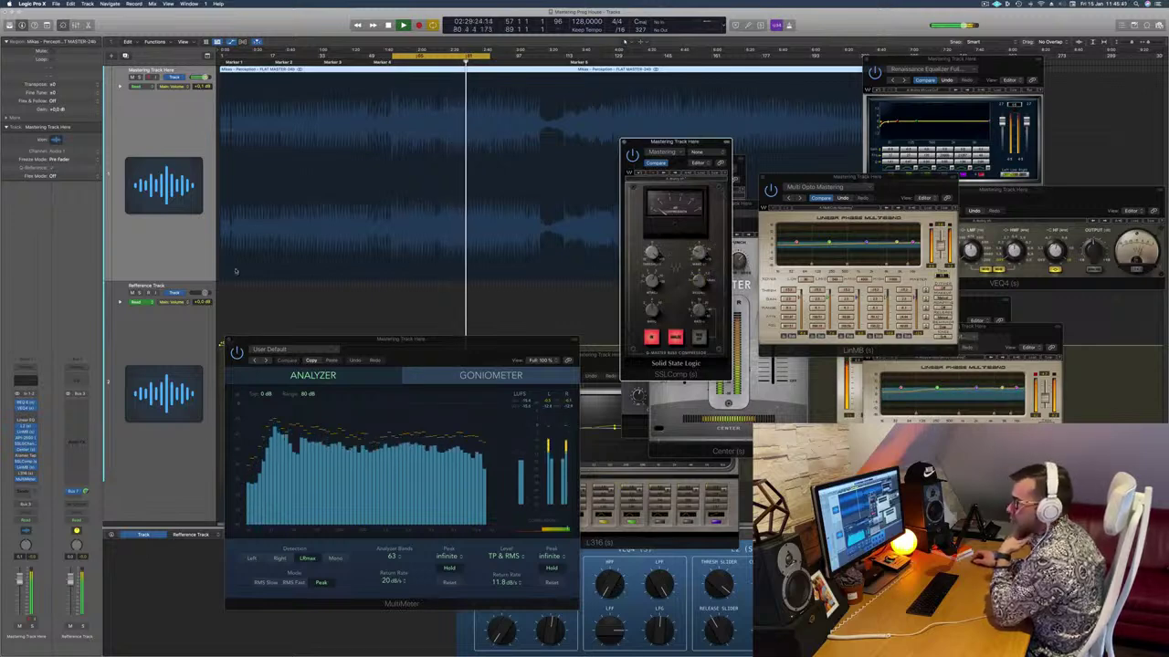
pyautogui.click(22, 467)
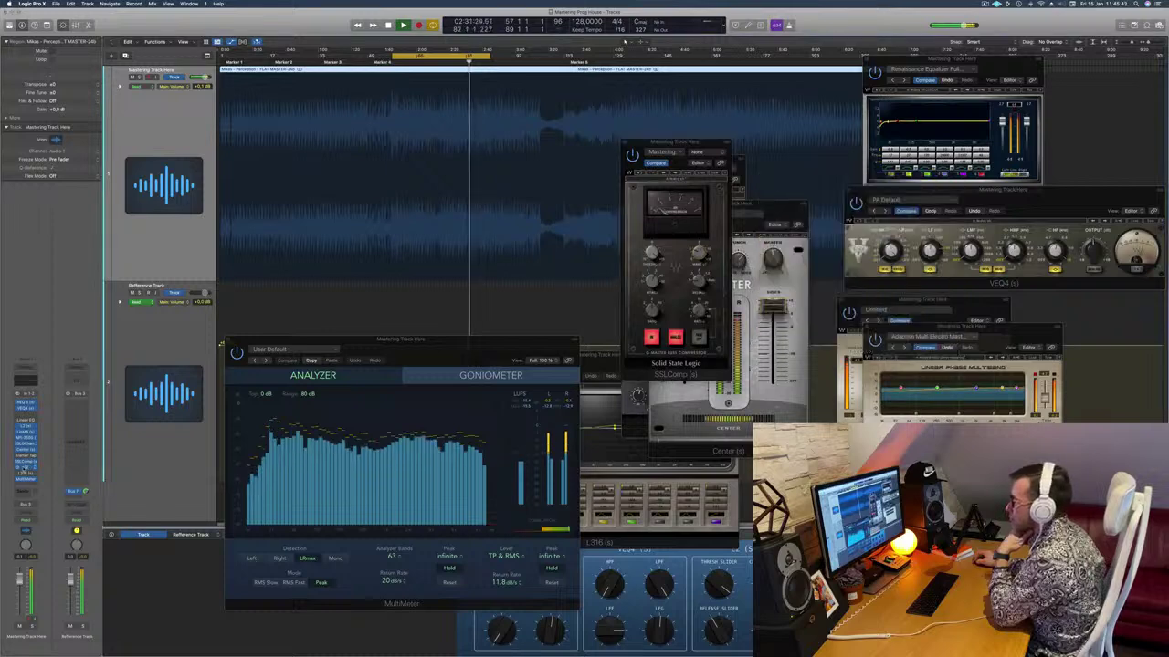
pyautogui.click(22, 467)
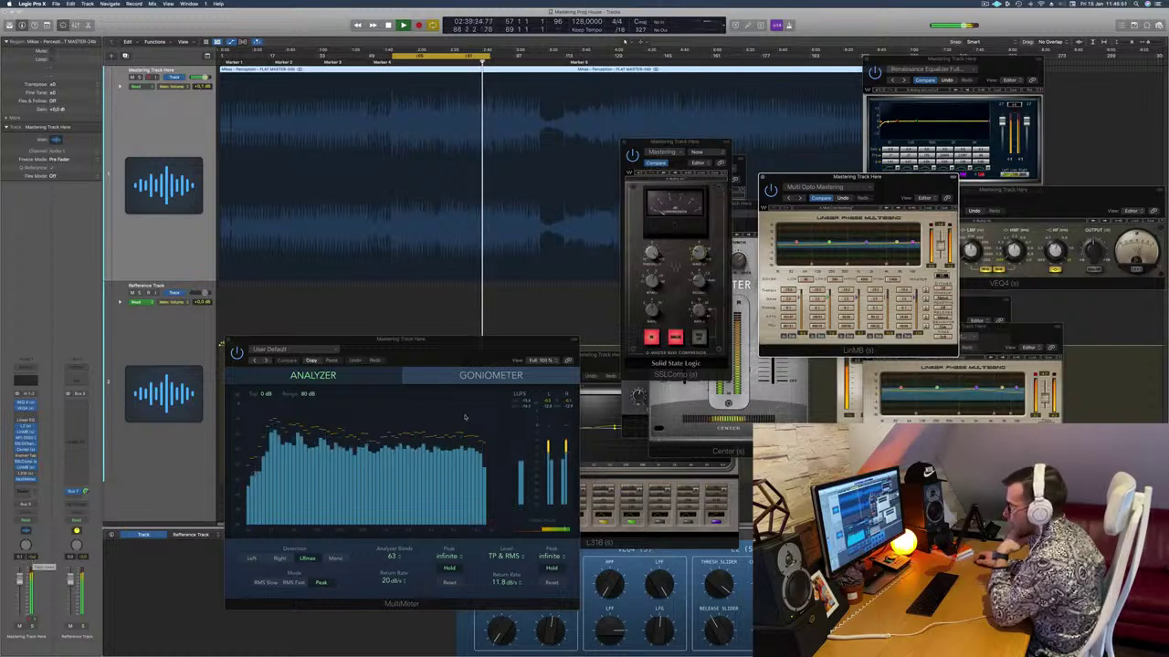
pyautogui.moveTo(428, 341); pyautogui.dragTo(463, 340)
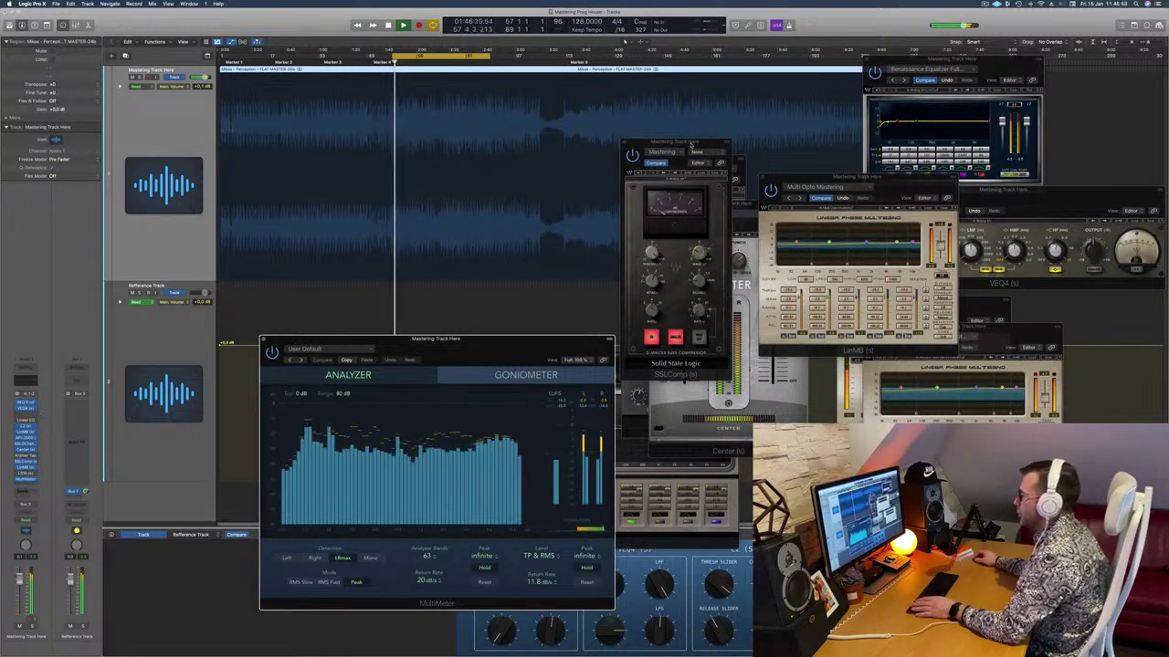
# - Compare the two LinMB windows side by side, and stack the Multi Opto Mastering one below the Adaptive Multi Electro one
pyautogui.moveTo(910, 182); pyautogui.dragTo(831, 188)
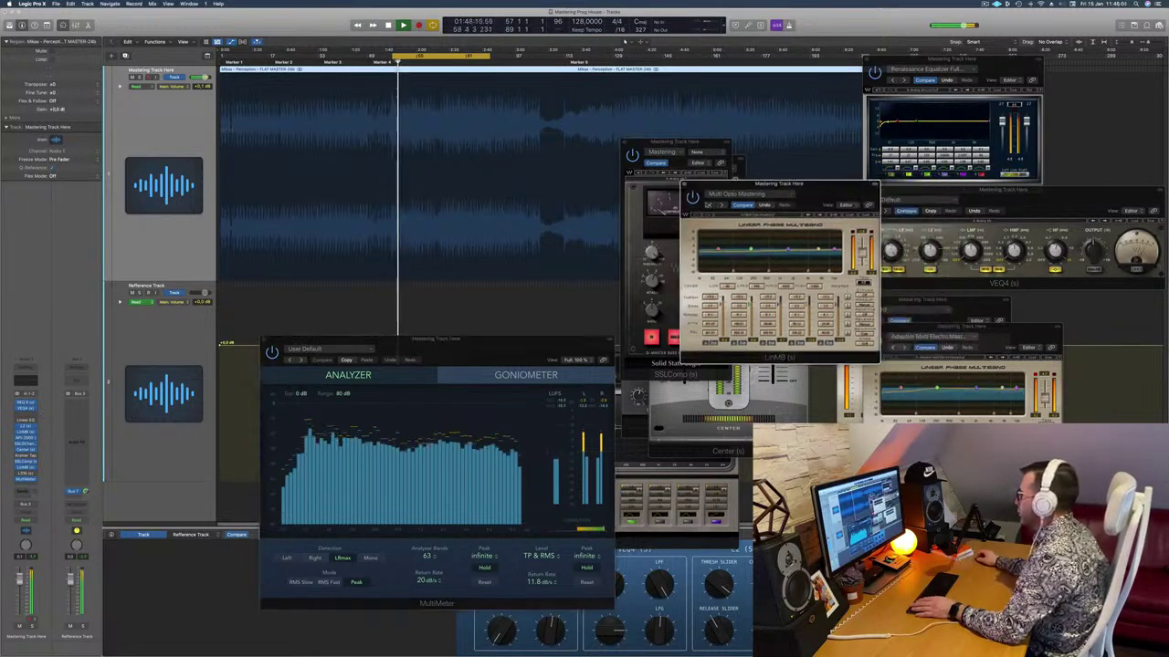
pyautogui.moveTo(1004, 326); pyautogui.dragTo(1013, 199)
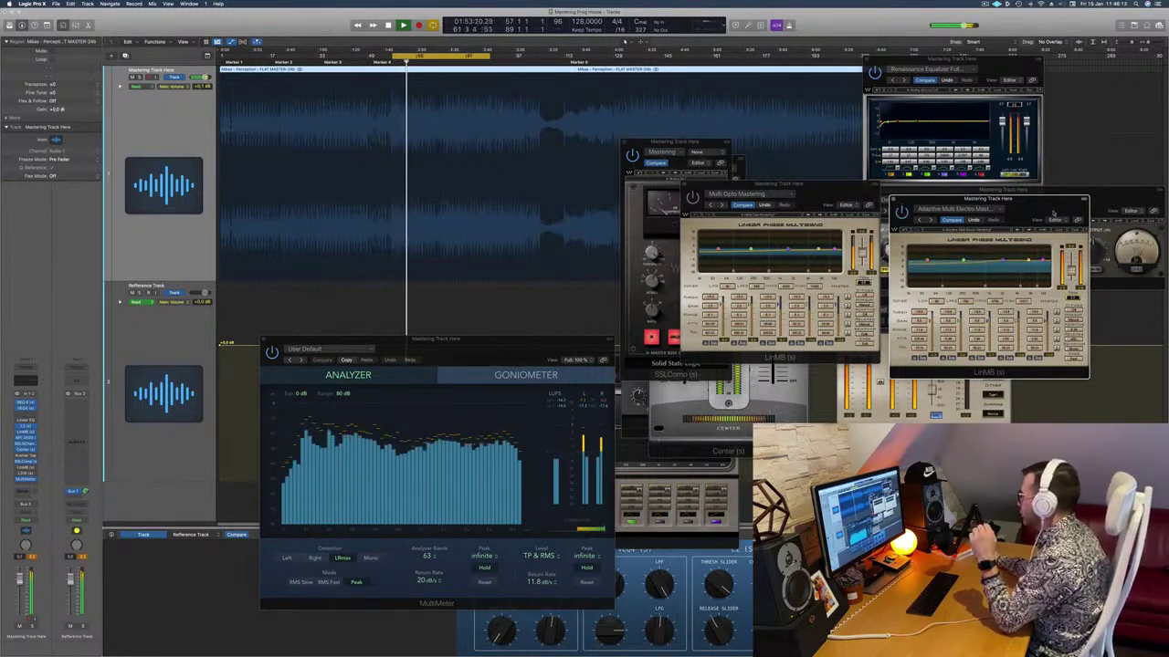
pyautogui.moveTo(776, 184); pyautogui.dragTo(1021, 336)
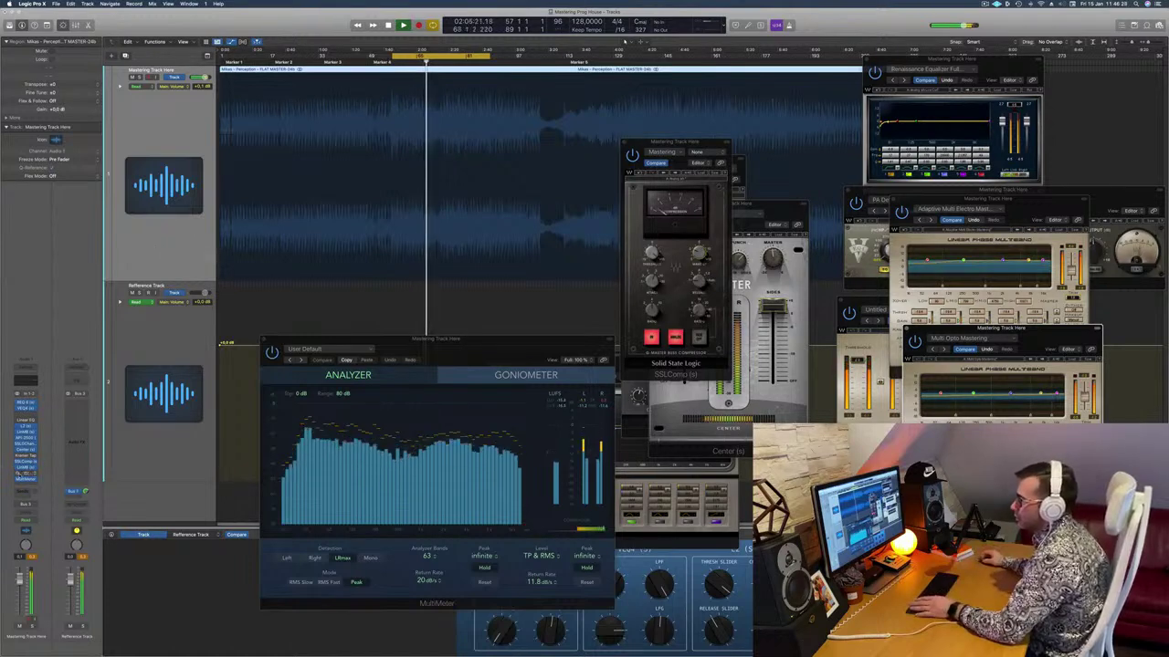
# - Bring the L316 limiter to the front, place it above the MultiMeter, and audition it on the loop
pyautogui.click(676, 498)
pyautogui.moveTo(620, 358); pyautogui.dragTo(615, 207)
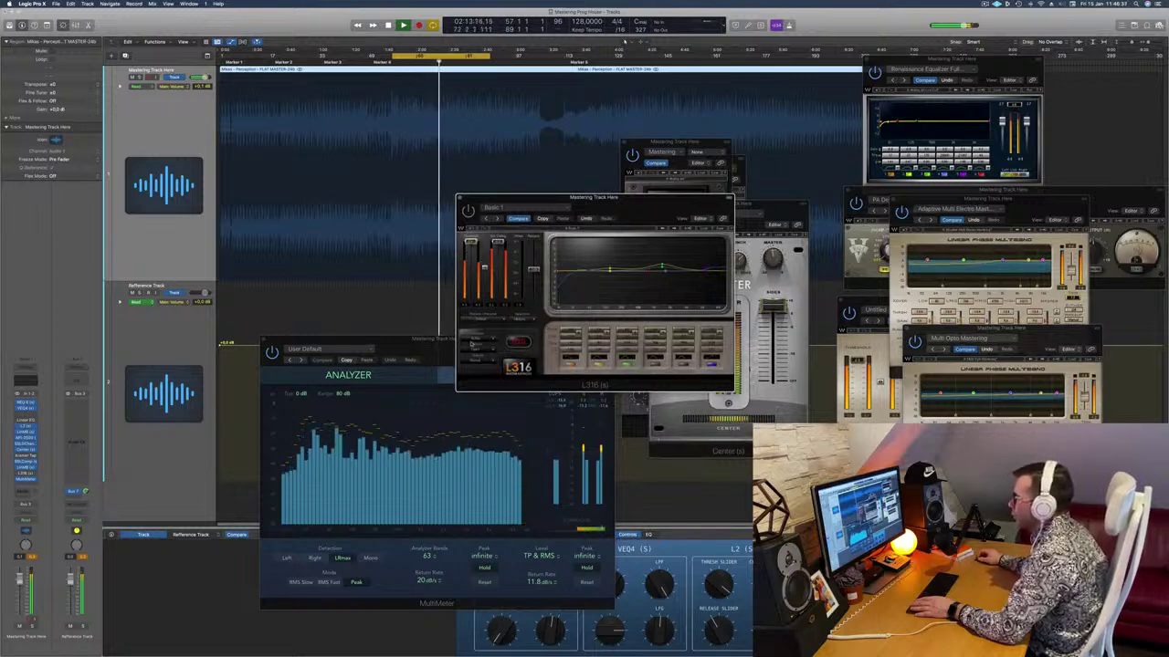
pyautogui.moveTo(601, 204)
pyautogui.mouseDown()
pyautogui.moveTo(628, 206)
pyautogui.moveTo(598, 202)
pyautogui.mouseUp()
pyautogui.press('space')
pyautogui.press('space')
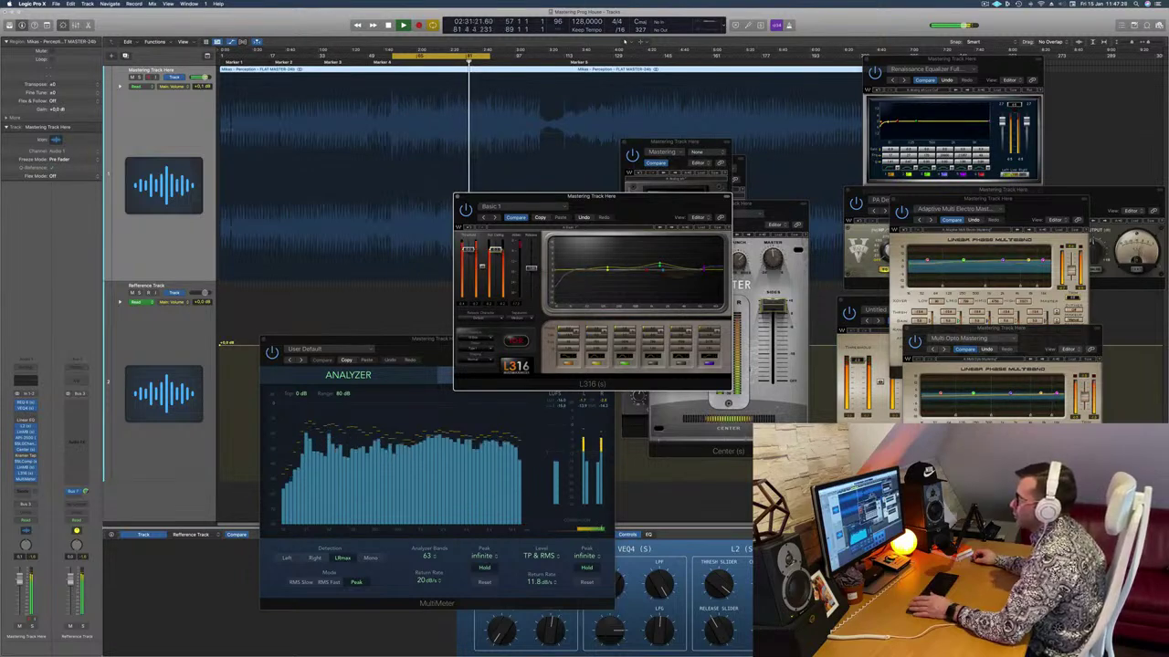
# - Move the L316 window over the Center plug-in, restart the loop, and shift the MultiMeter beside L316
pyautogui.moveTo(548, 197); pyautogui.dragTo(766, 211)
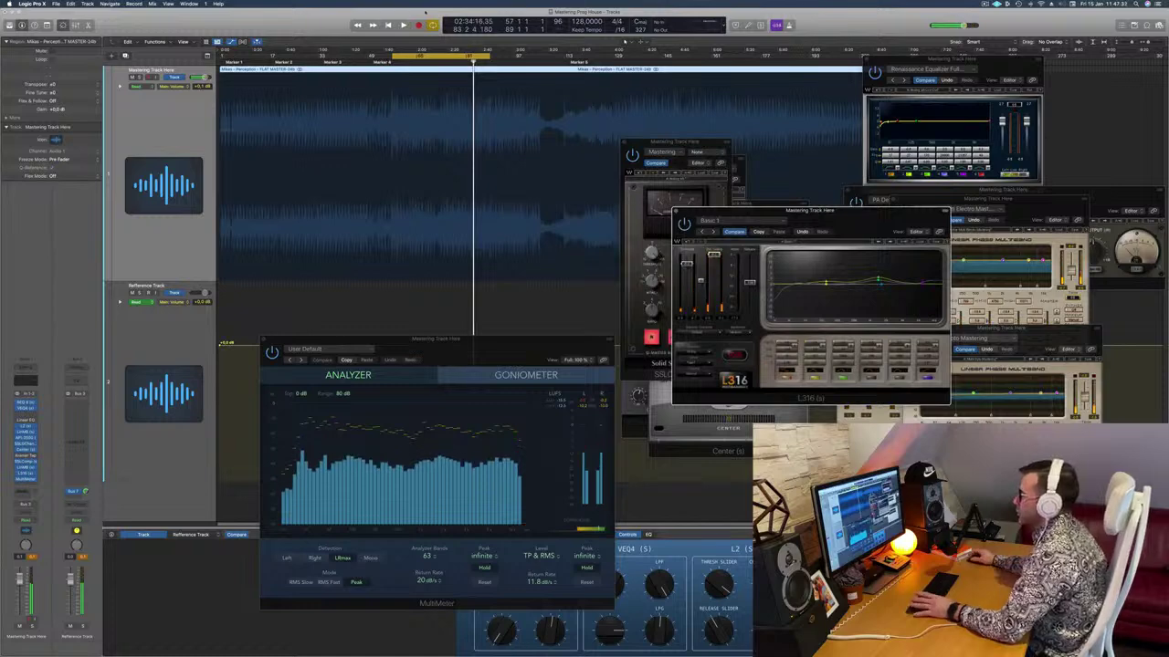
pyautogui.press('space')
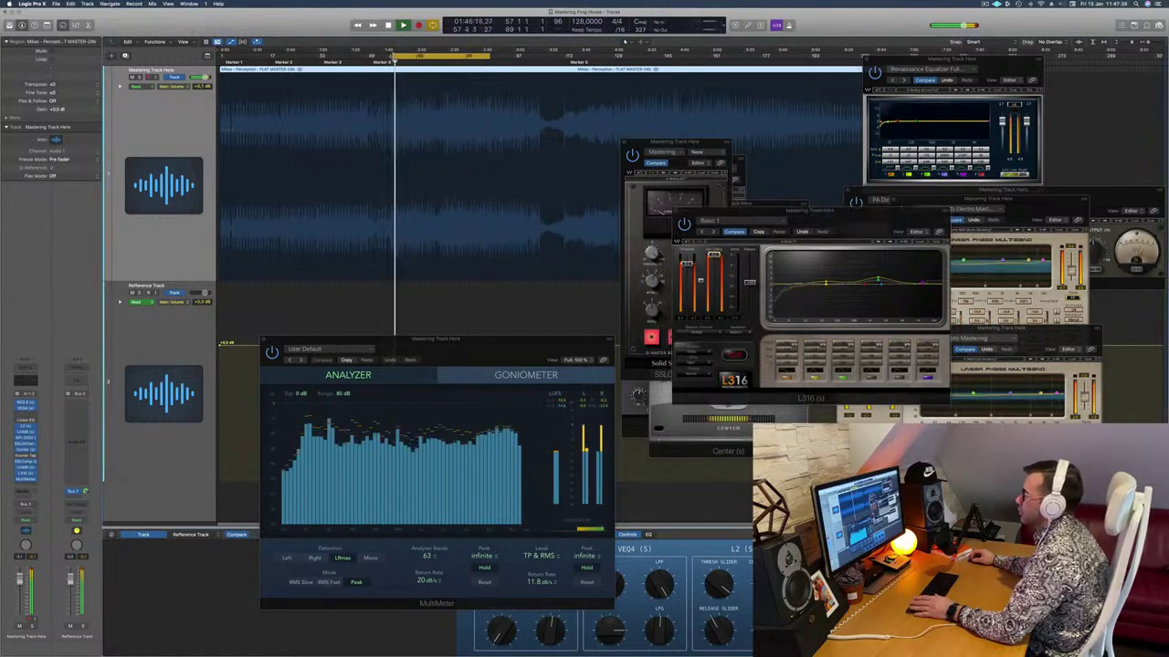
pyautogui.moveTo(531, 341); pyautogui.dragTo(514, 302)
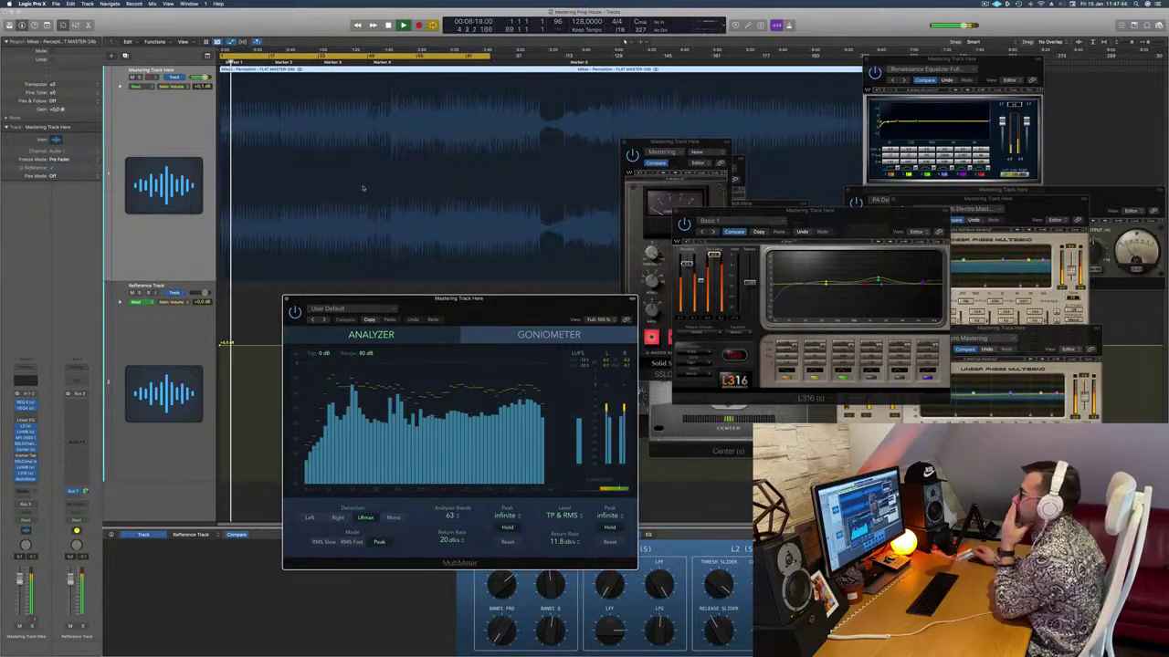
# - Extend the cycle range to the end of the track and spread the REQ 6, L316 and Center windows apart
pyautogui.moveTo(496, 60); pyautogui.dragTo(1138, 126)
pyautogui.moveTo(865, 59); pyautogui.dragTo(893, 60)
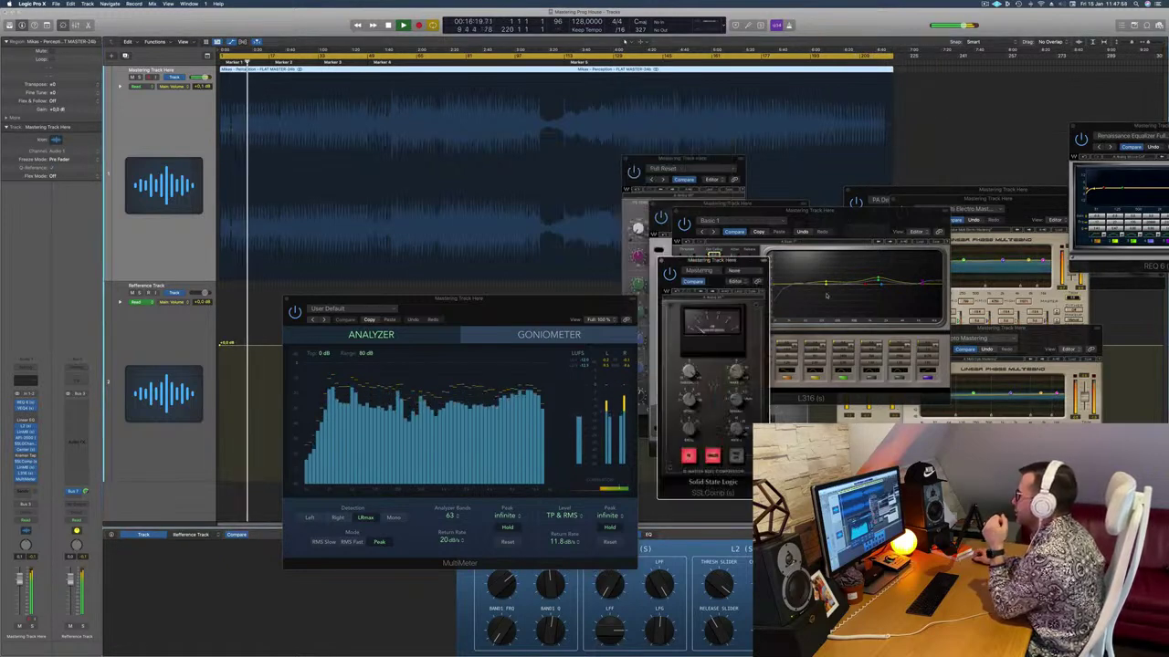
pyautogui.moveTo(833, 235); pyautogui.dragTo(856, 371)
pyautogui.moveTo(757, 212); pyautogui.dragTo(855, 243)
# - Play the track from its start and examine its spectrum, loudness and peak levels in the MultiMeter, keeping its window over the arrangement
pyautogui.moveTo(553, 301); pyautogui.dragTo(539, 266)
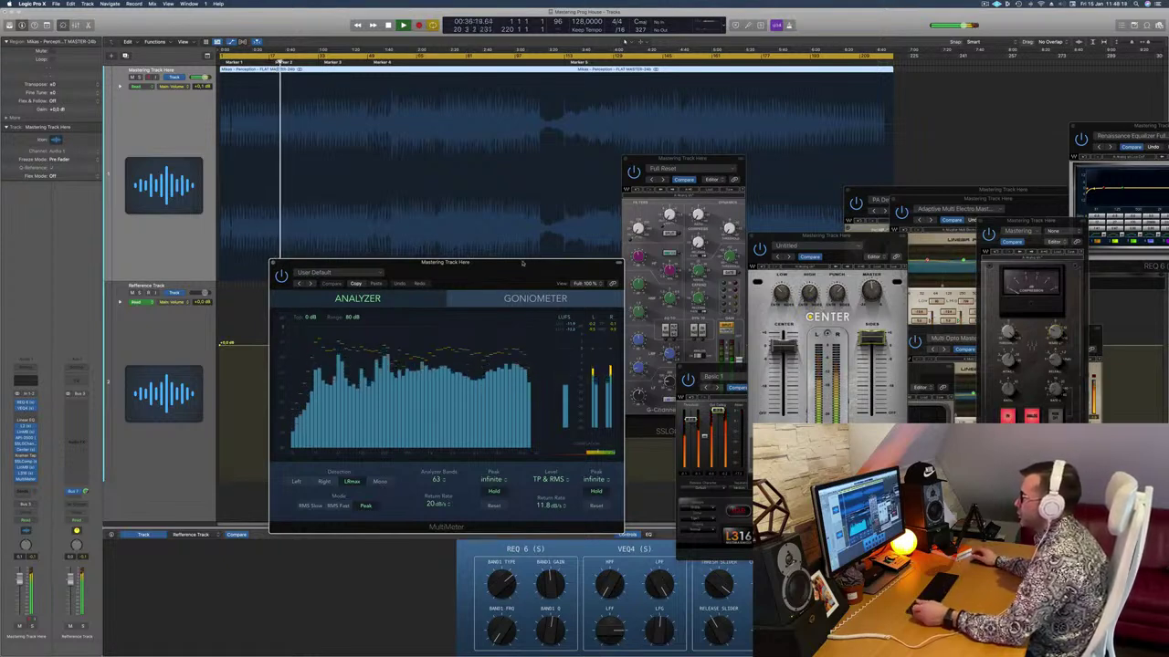
pyautogui.moveTo(522, 263); pyautogui.dragTo(515, 266)
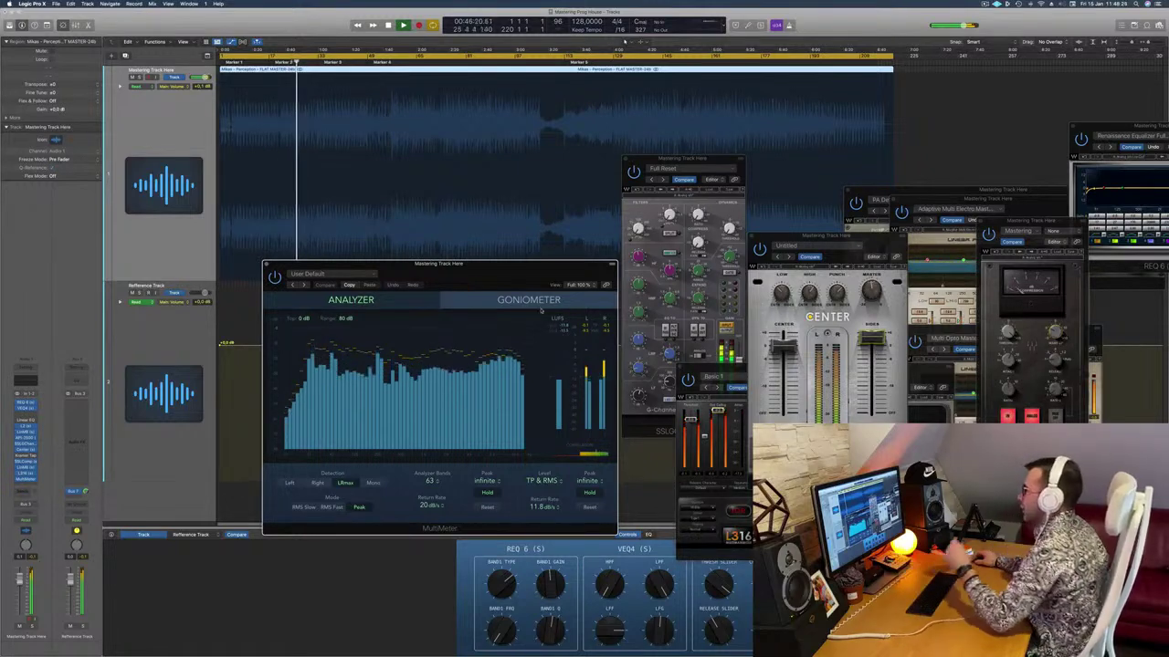
pyautogui.moveTo(563, 333); pyautogui.dragTo(550, 323)
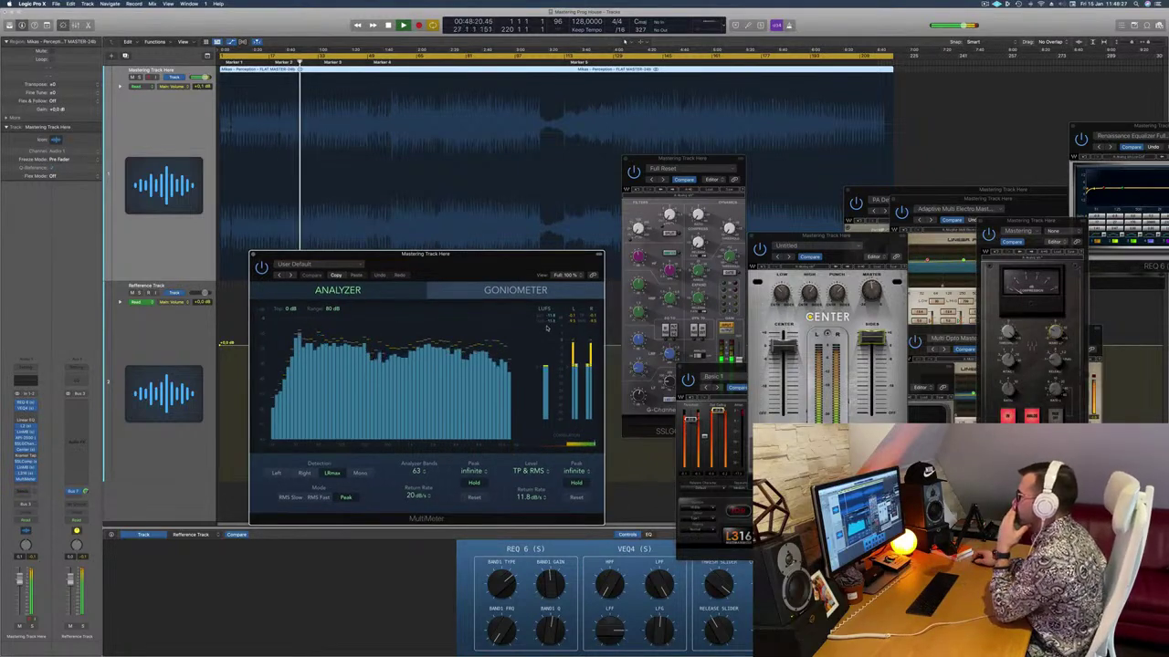
pyautogui.moveTo(499, 263); pyautogui.dragTo(507, 258)
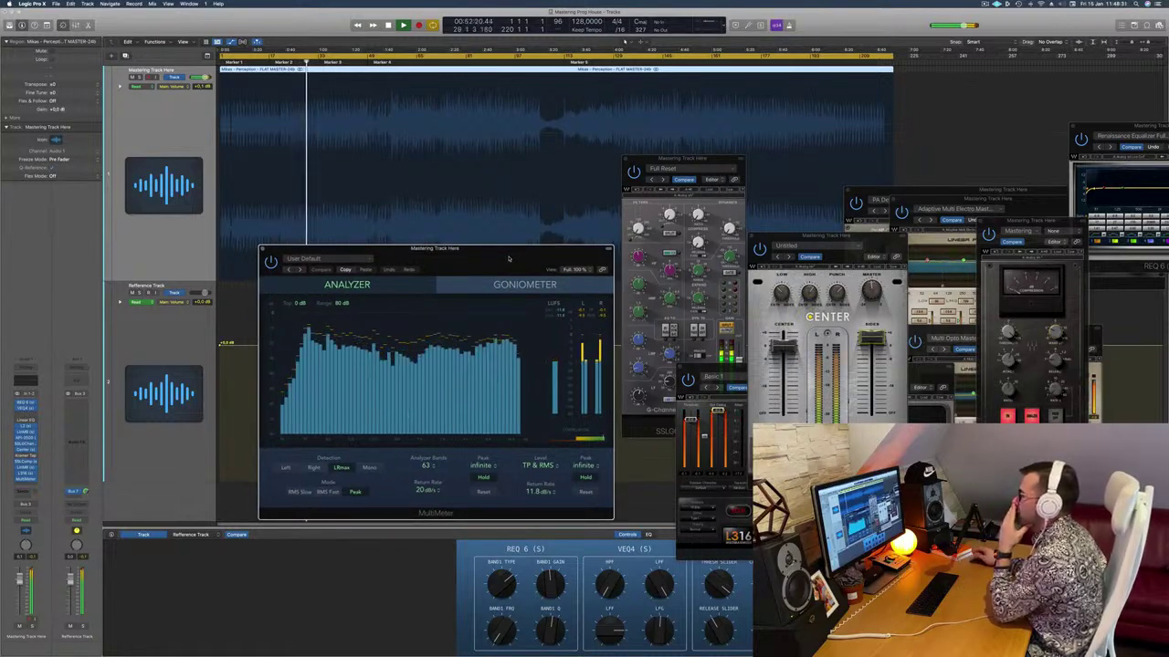
pyautogui.moveTo(471, 251); pyautogui.dragTo(490, 253)
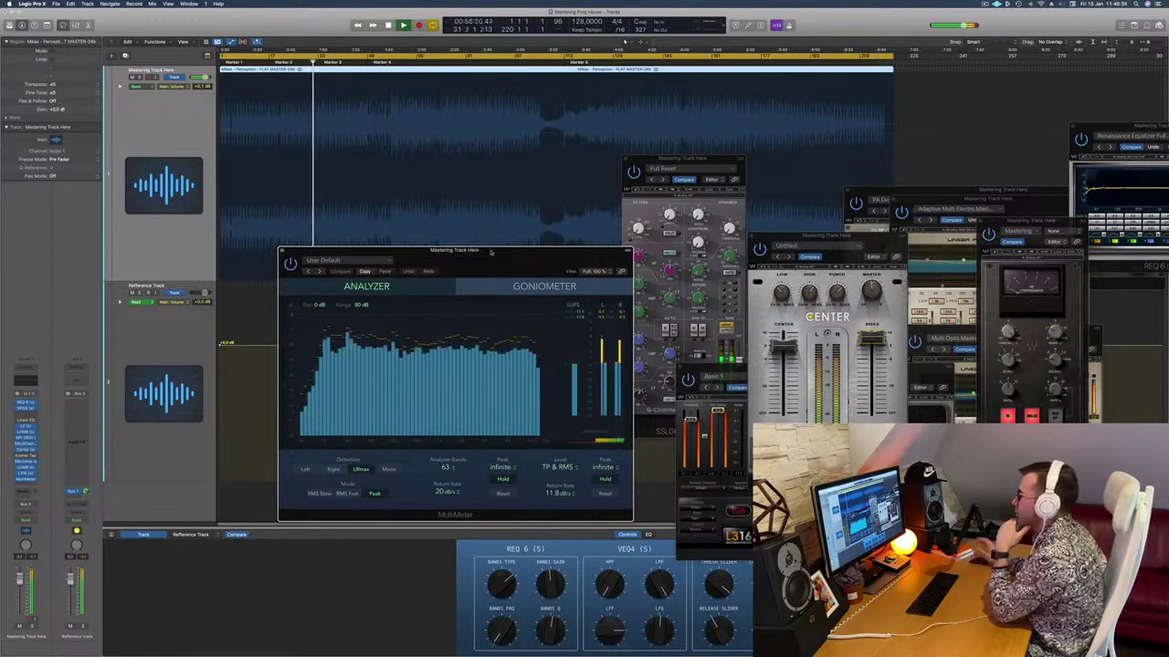
pyautogui.moveTo(490, 252)
pyautogui.mouseDown()
pyautogui.moveTo(519, 256)
pyautogui.moveTo(495, 258)
pyautogui.mouseUp()
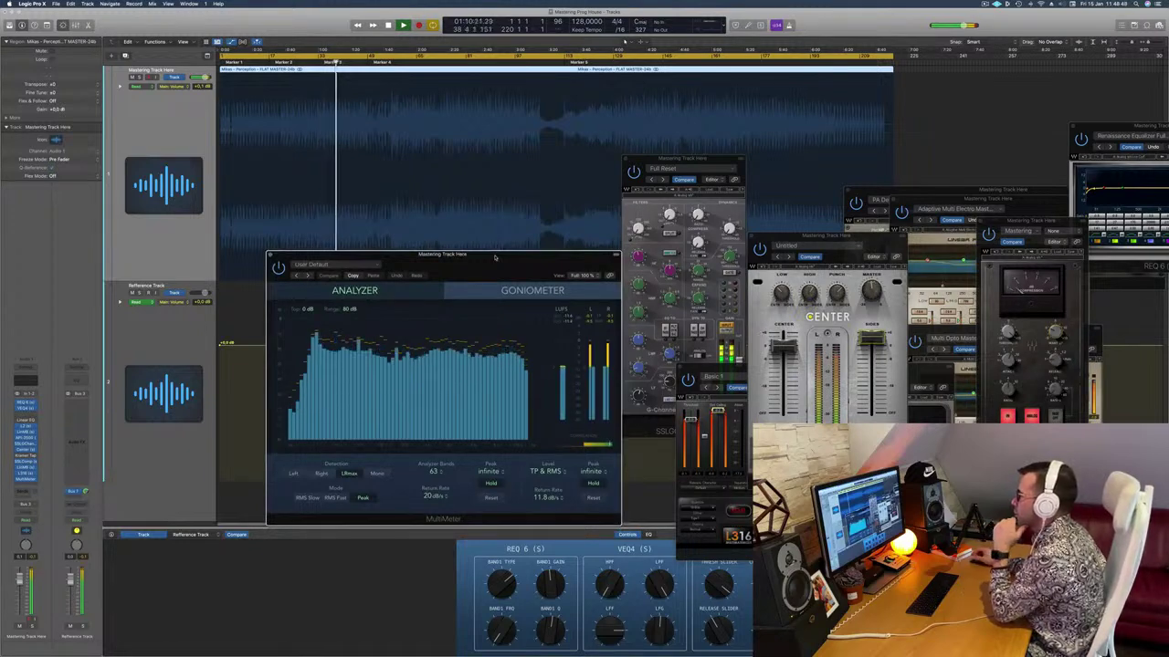
pyautogui.moveTo(501, 258); pyautogui.dragTo(501, 257)
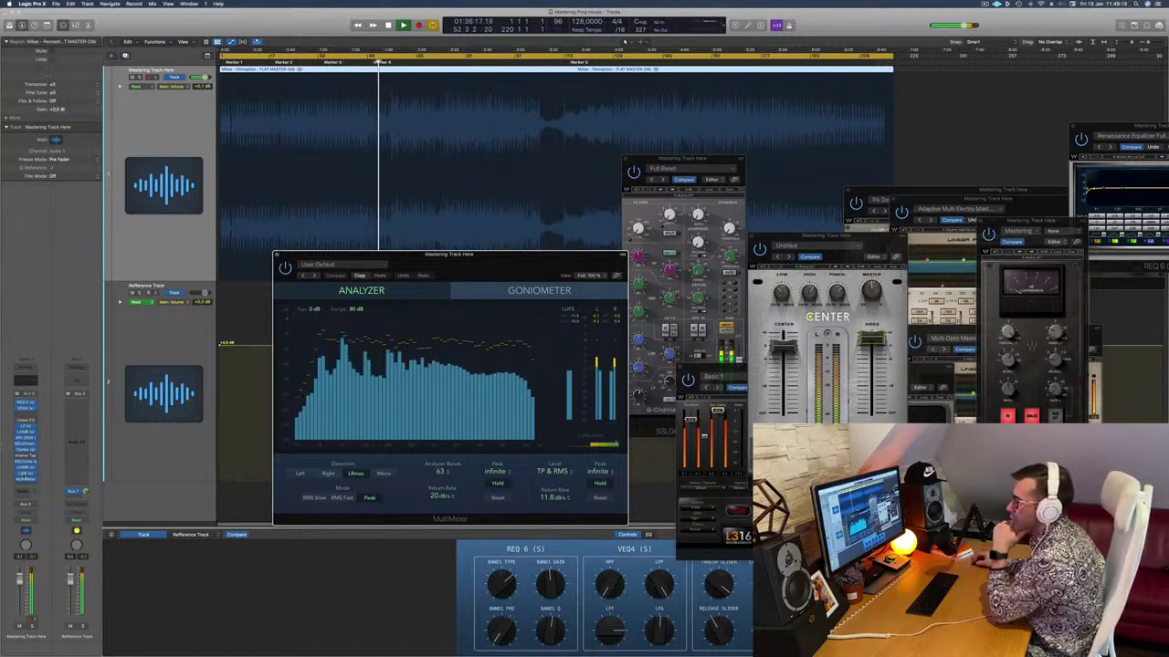
# - Bring the L316 limiter to the front and place its window directly beside the MultiMeter, over the Center plug-in
pyautogui.click(28, 473)
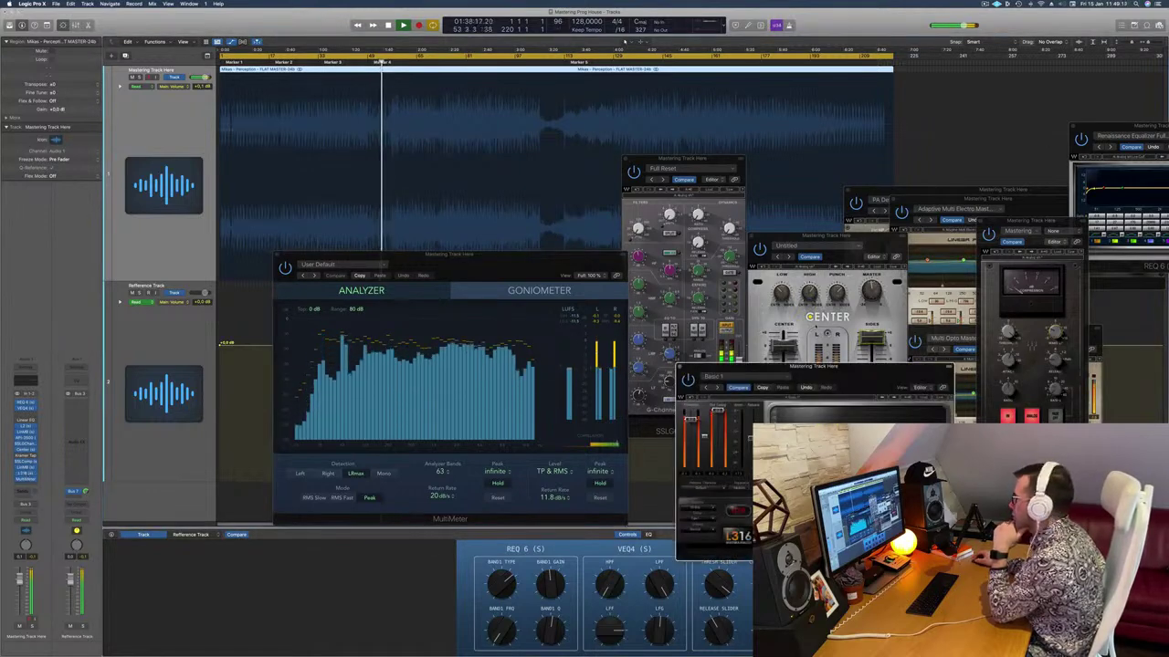
pyautogui.moveTo(812, 366); pyautogui.dragTo(780, 197)
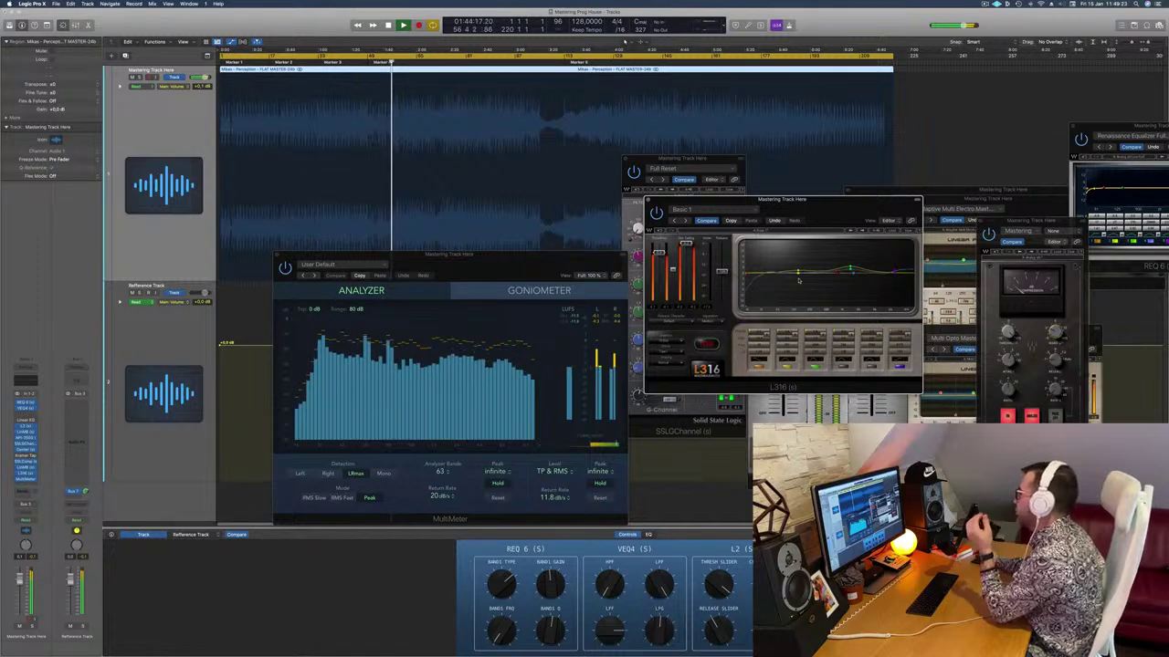
pyautogui.moveTo(819, 205); pyautogui.dragTo(809, 260)
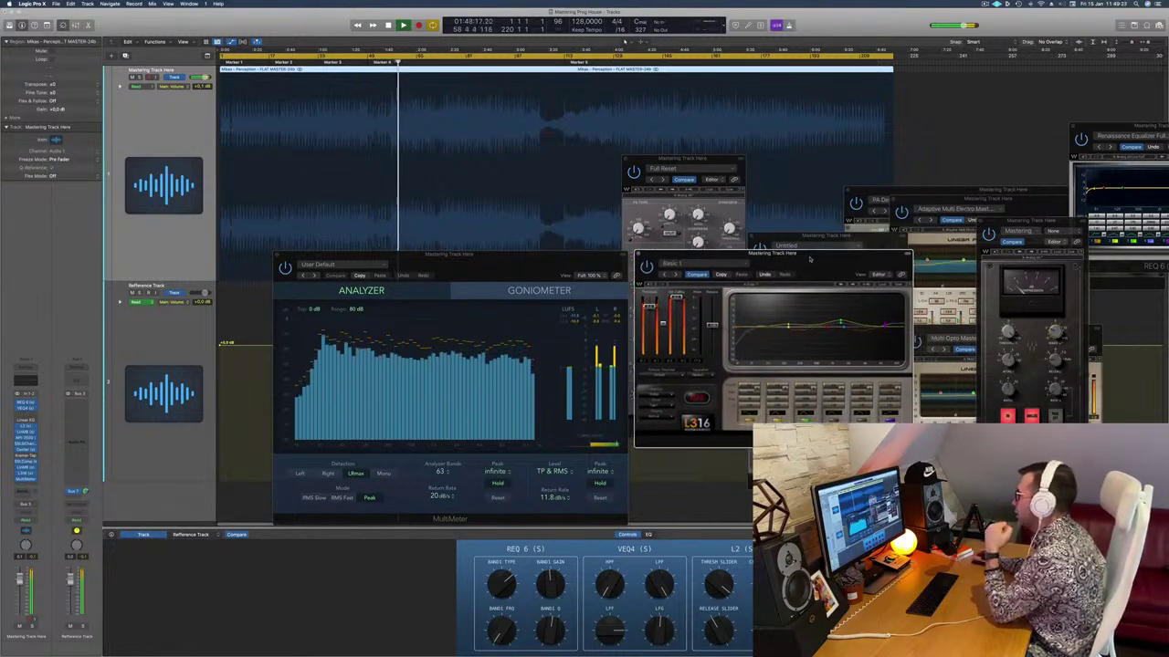